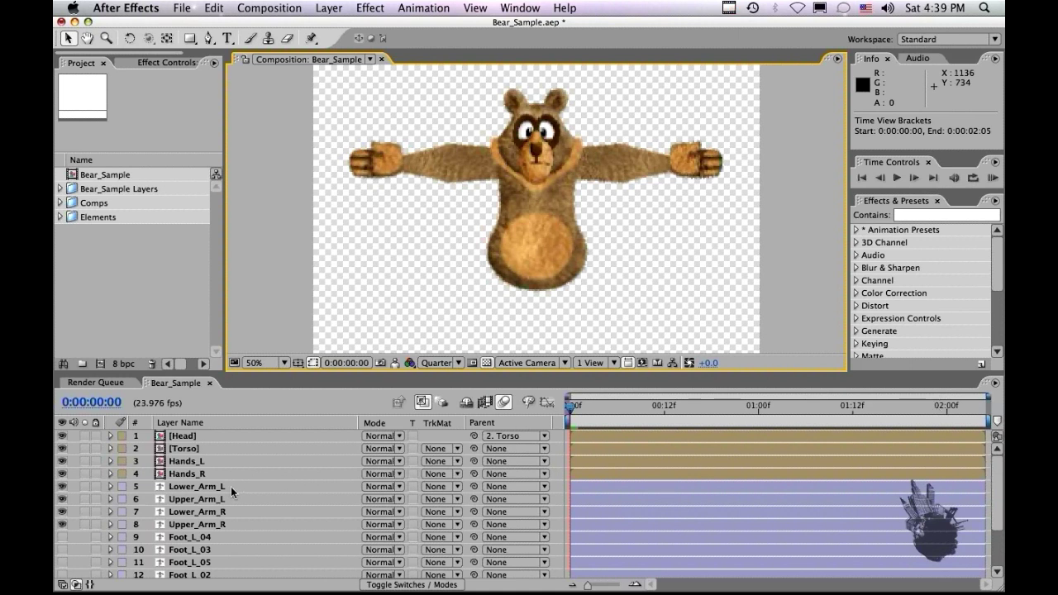
Solo the Lower_Arm_R, Upper_Arm_R and Hands_R layers
click(84, 512)
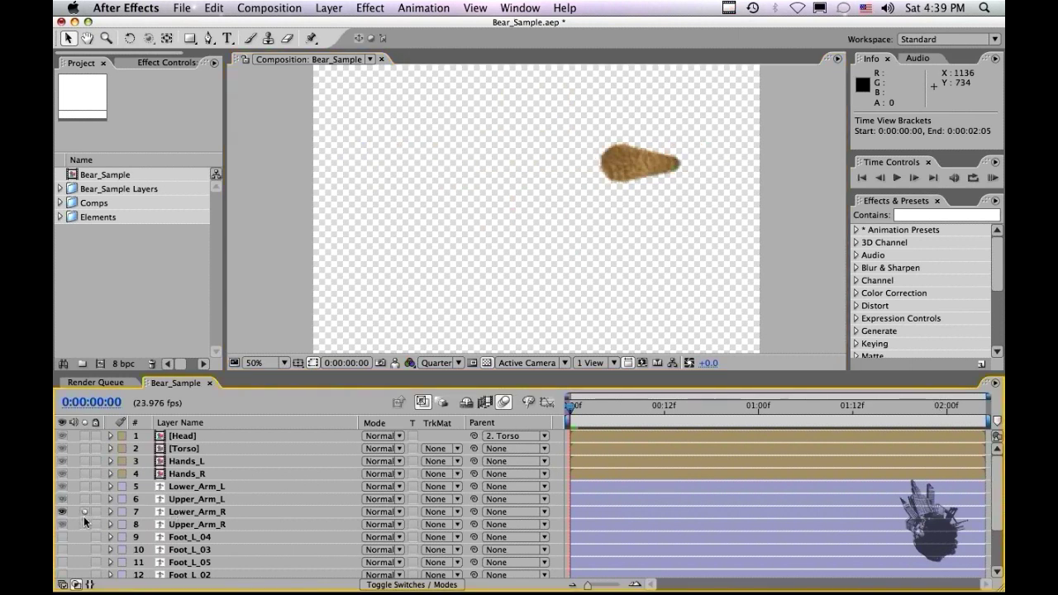
click(84, 524)
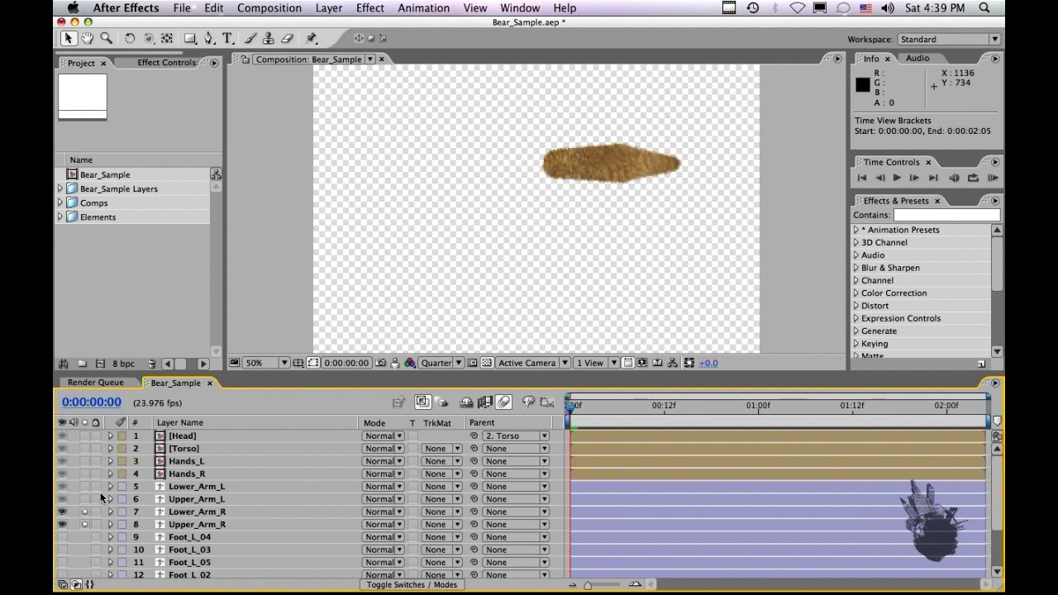
click(85, 474)
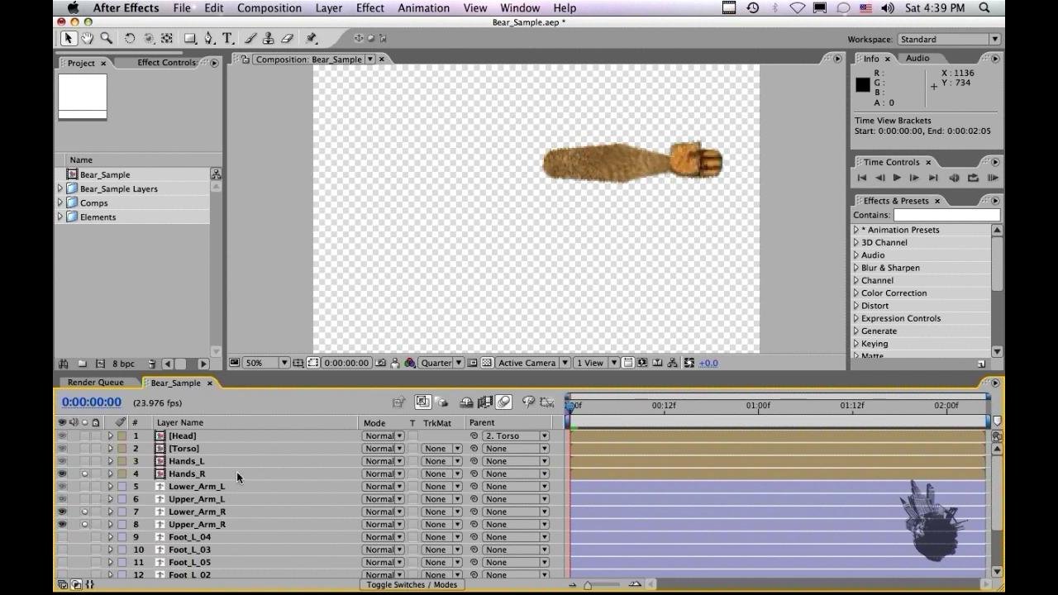
Select the three right-arm layers and show their Position values
click(198, 474)
super+click(197, 511)
super+click(220, 524)
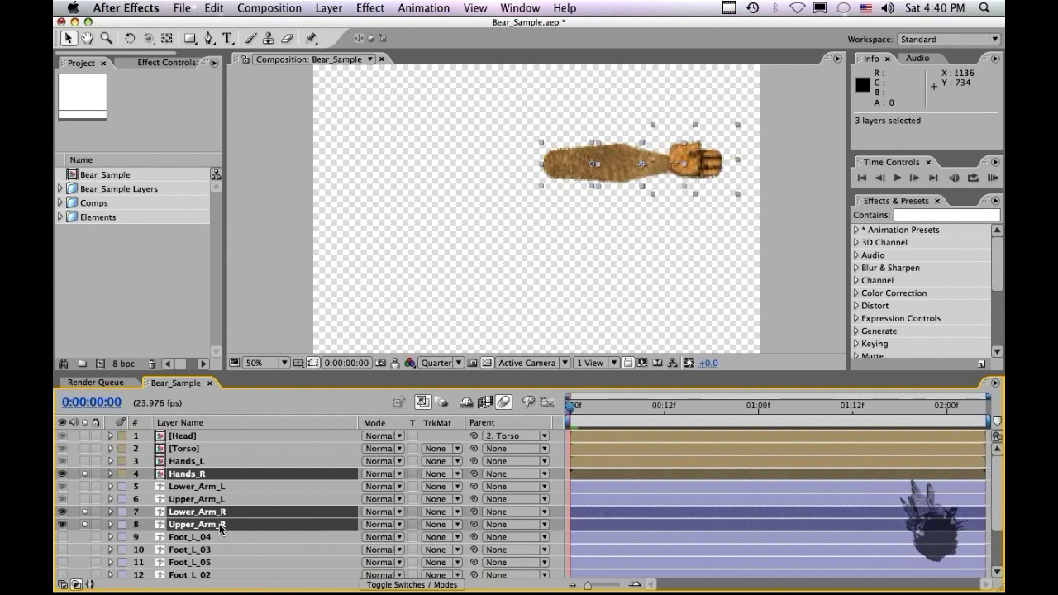
key(p)
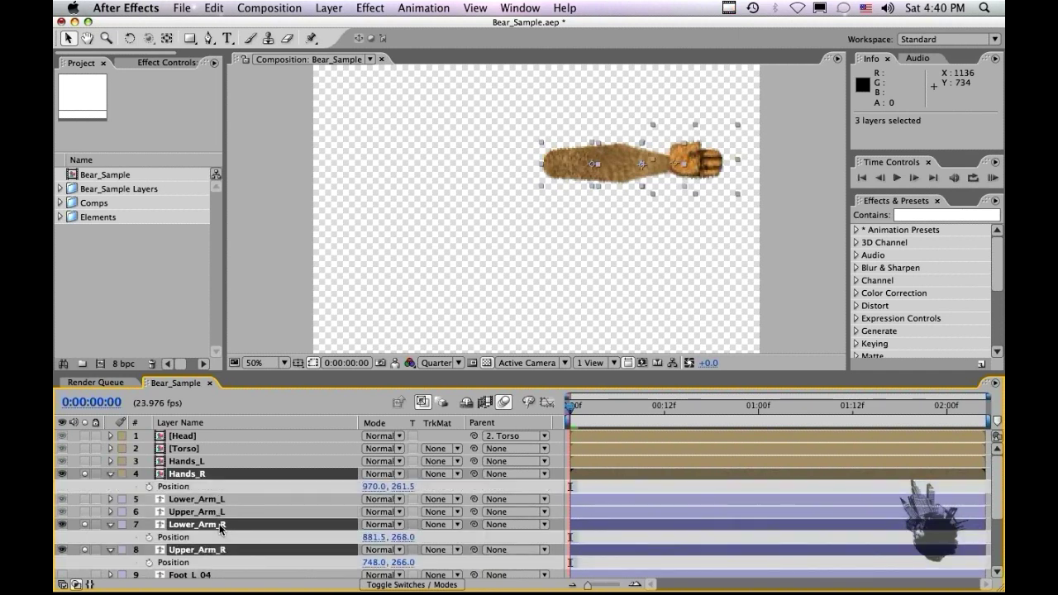
Also show Anchor Point, Rotation, Opacity and Scale for the three layers, and enlarge the Timeline
key(shift+a)
key(shift+r)
key(shift+t)
key(shift+s)
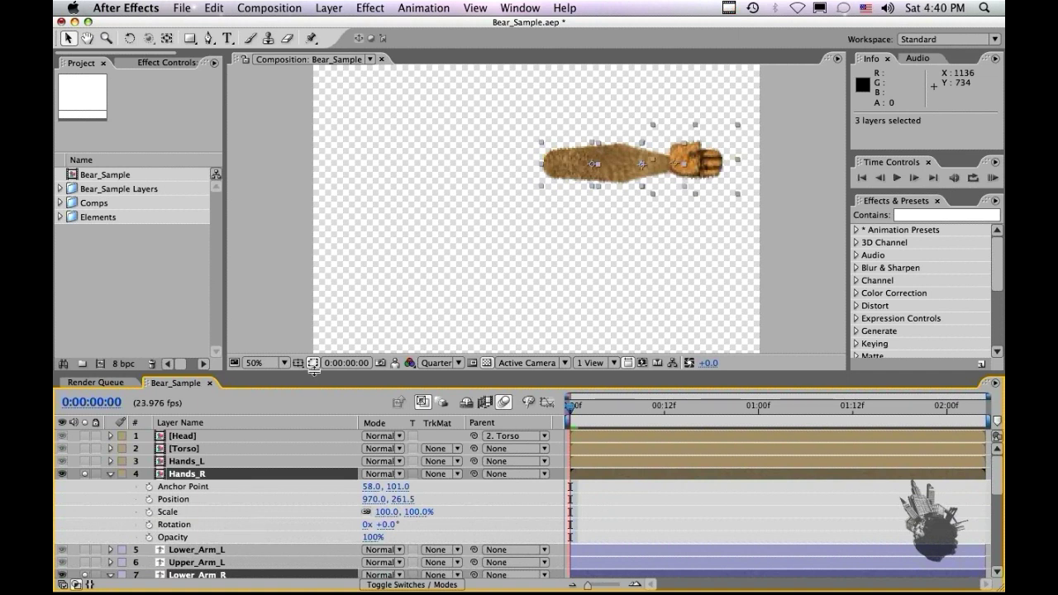
drag(314, 367, 314, 242)
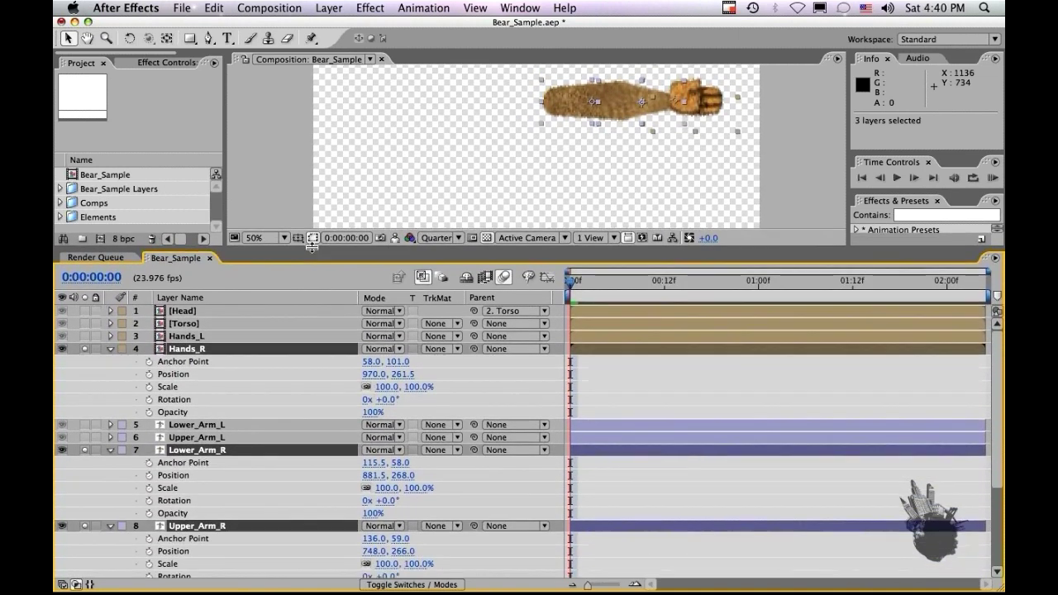
Keyframe all revealed transform properties at 0:00, then deselect them
click(149, 361)
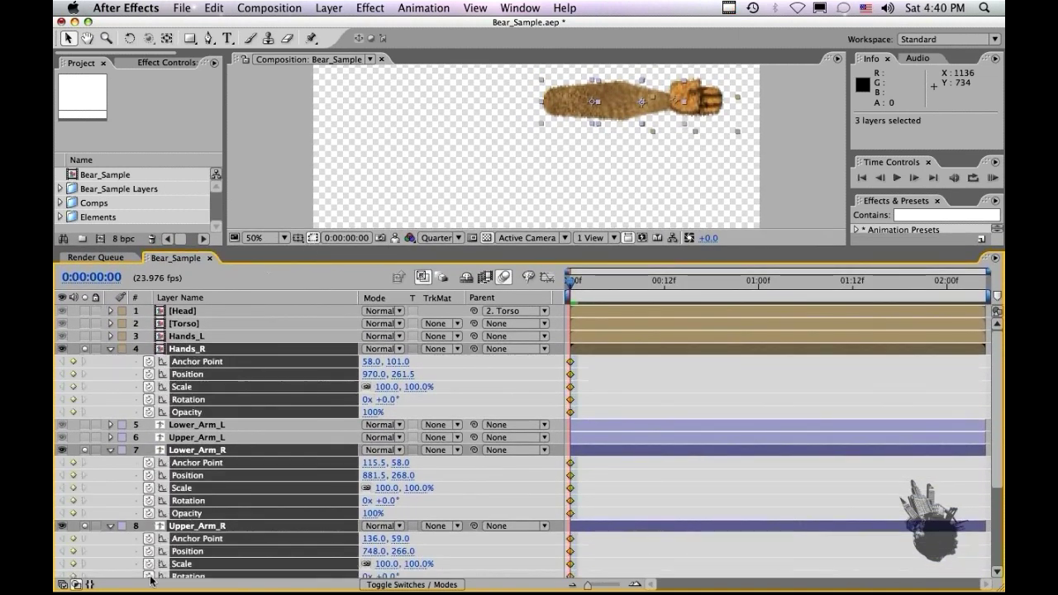
scroll(148, 574, down, 5)
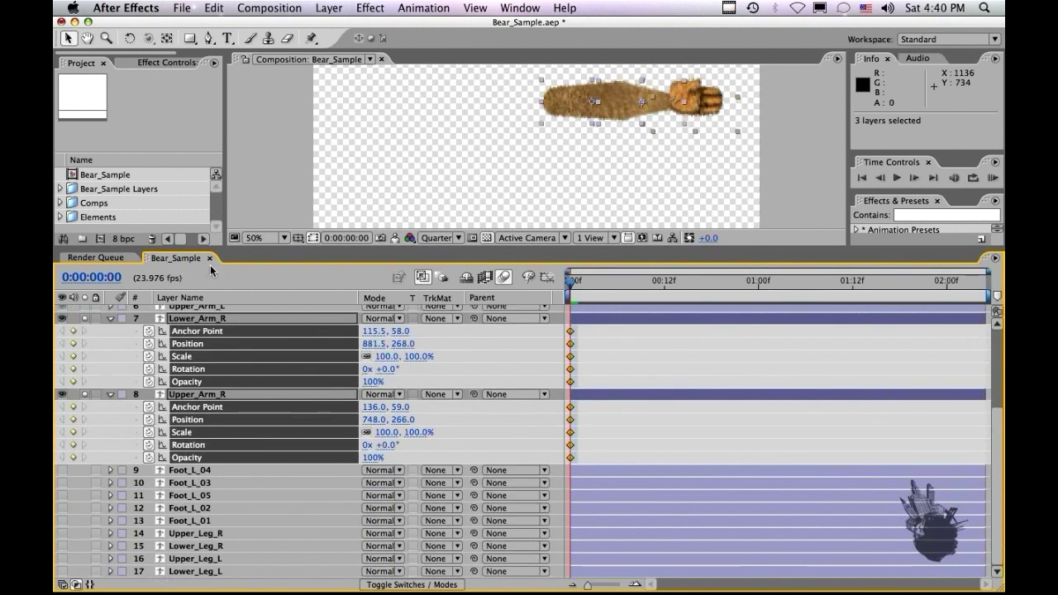
click(668, 374)
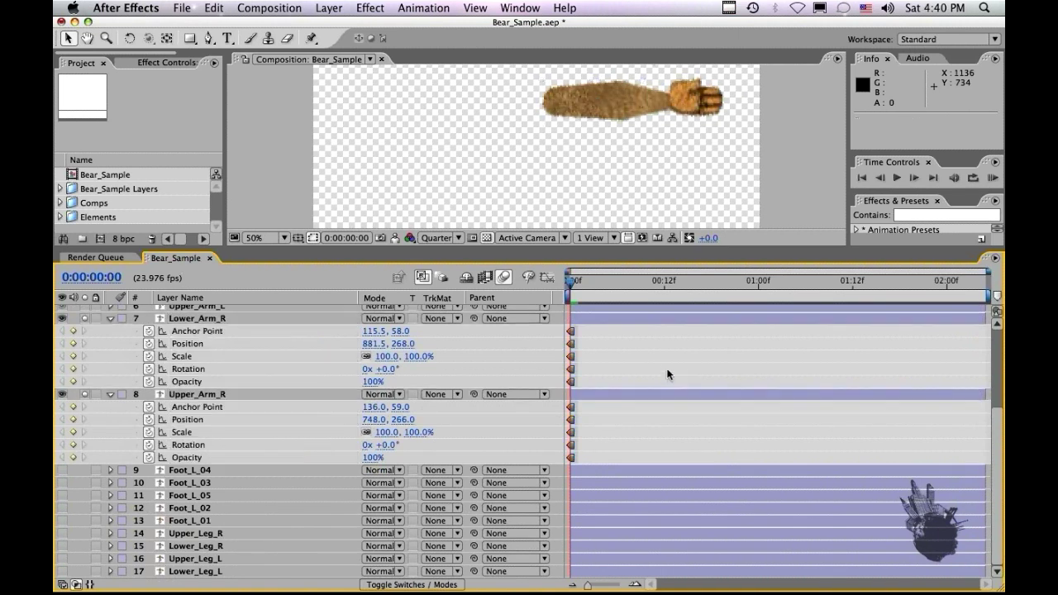
scroll(654, 363, up, 5)
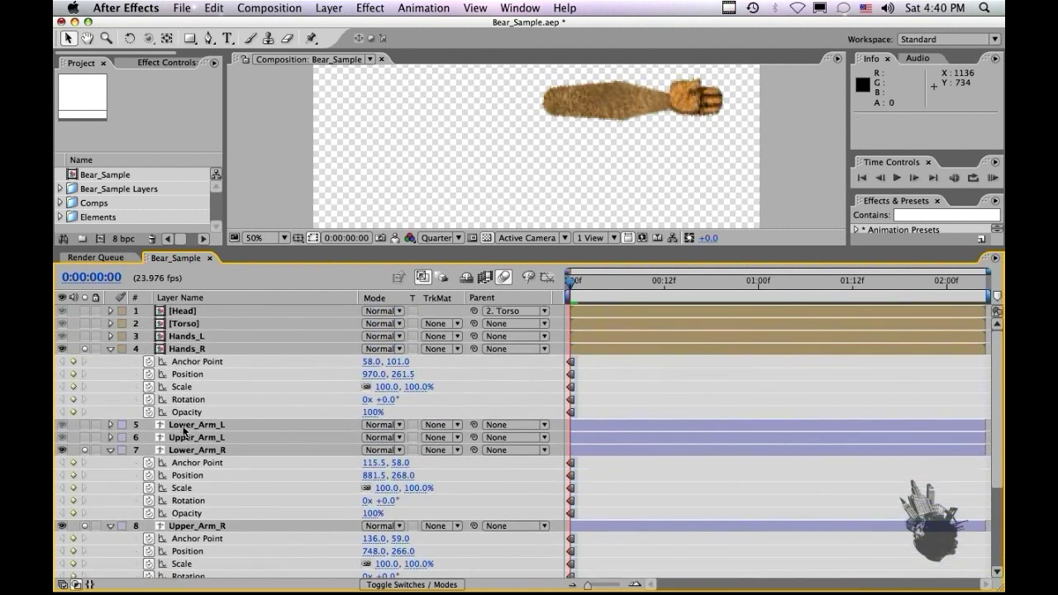
click(184, 430)
Move Lower_Arm_L and Upper_Arm_L below Upper_Arm_R in the layer stack
shift+click(183, 437)
drag(184, 437, 178, 565)
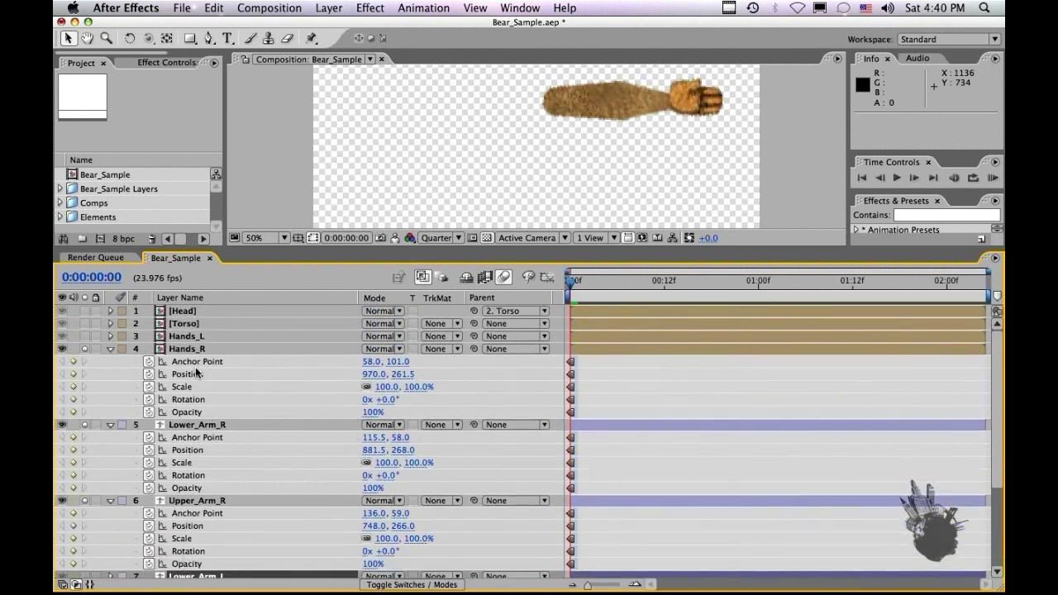
click(201, 347)
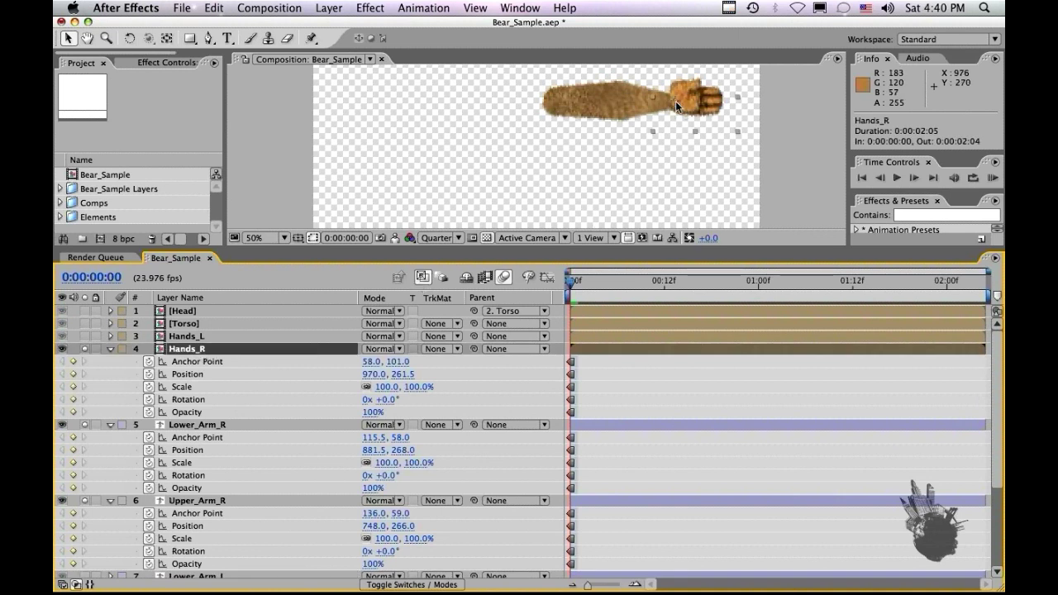
With the Pan Behind tool, move Lower_Arm_R's anchor point to its elbow end (53.5, 54.0)
click(197, 424)
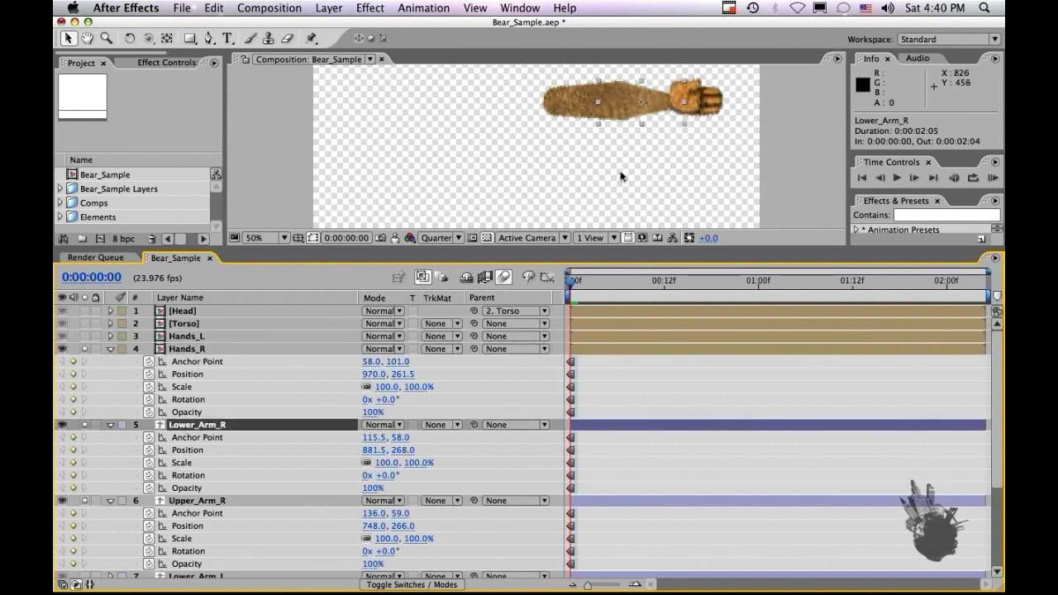
click(63, 500)
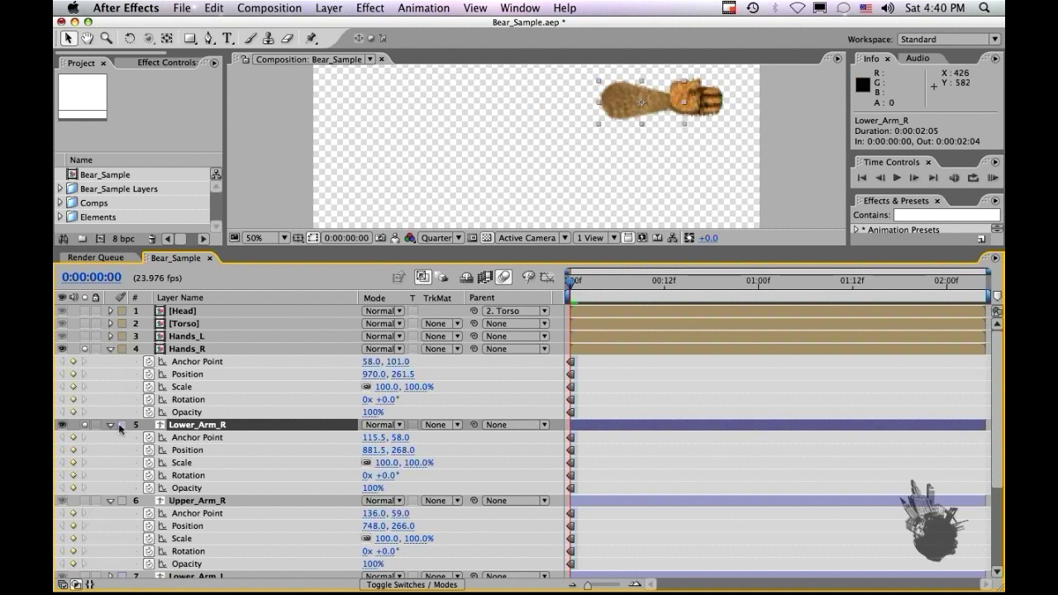
click(643, 102)
key(y)
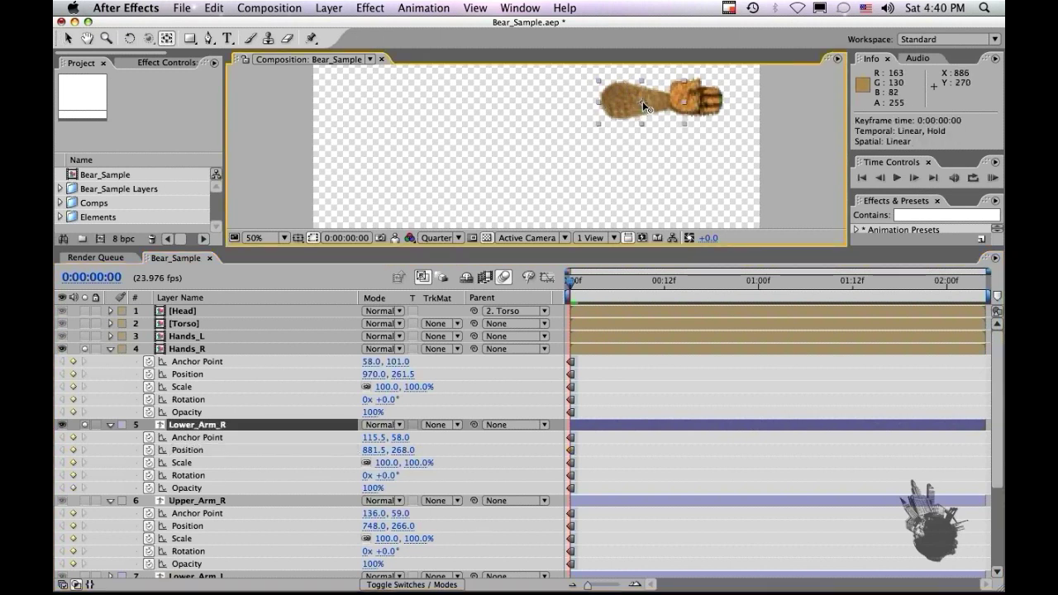
drag(640, 100, 619, 104)
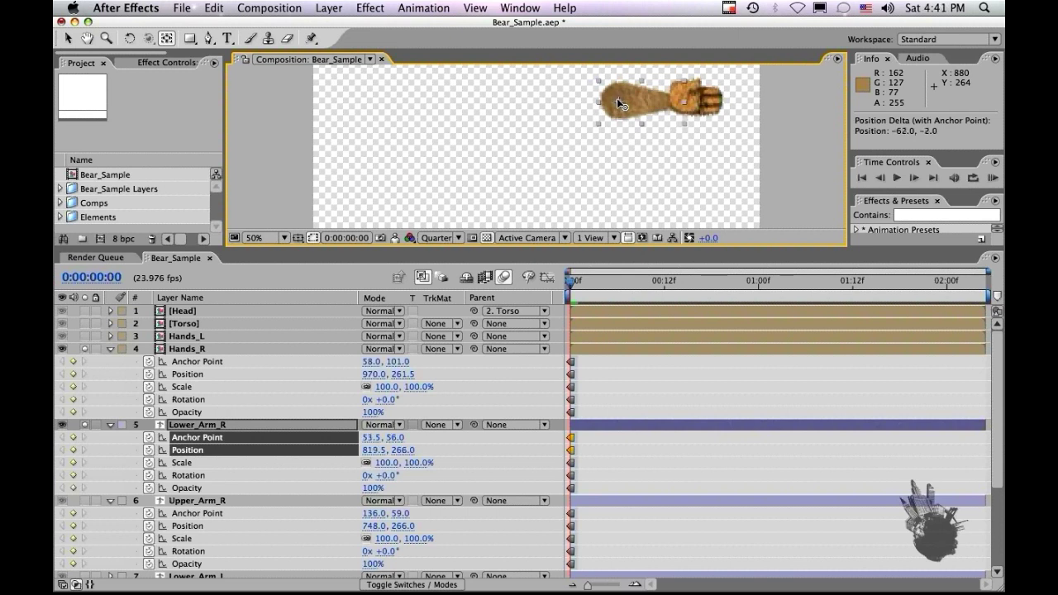
Move Upper_Arm_R's anchor point to its shoulder end (42.0, 59.0)
click(198, 505)
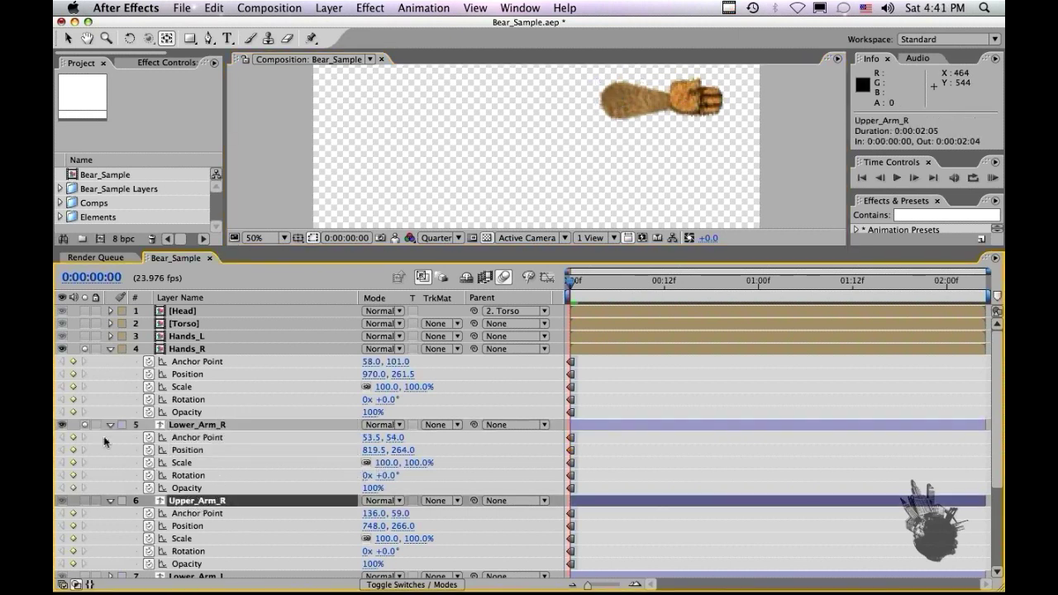
click(85, 501)
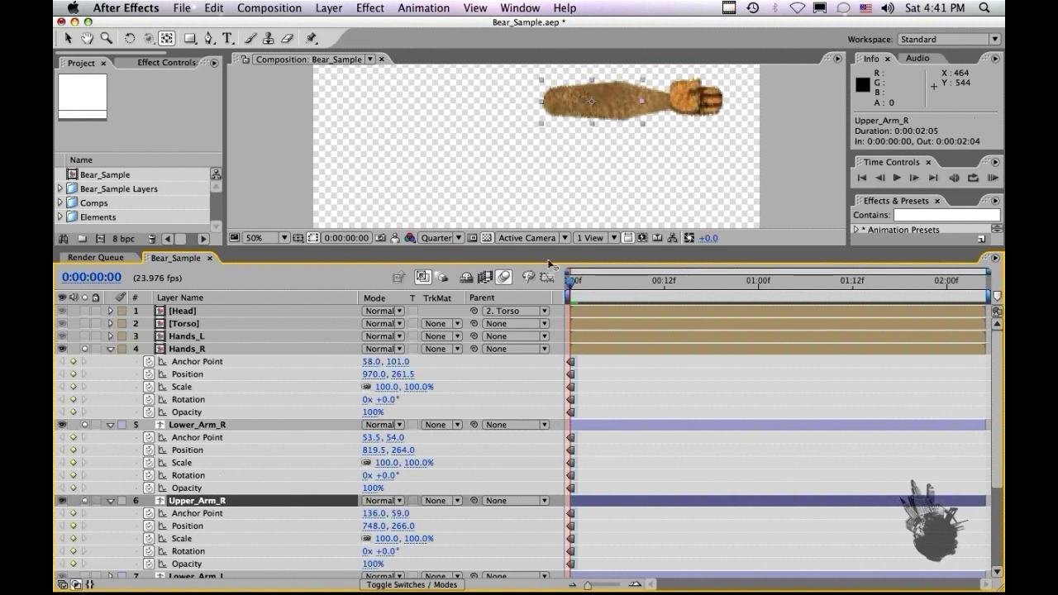
drag(592, 102, 555, 99)
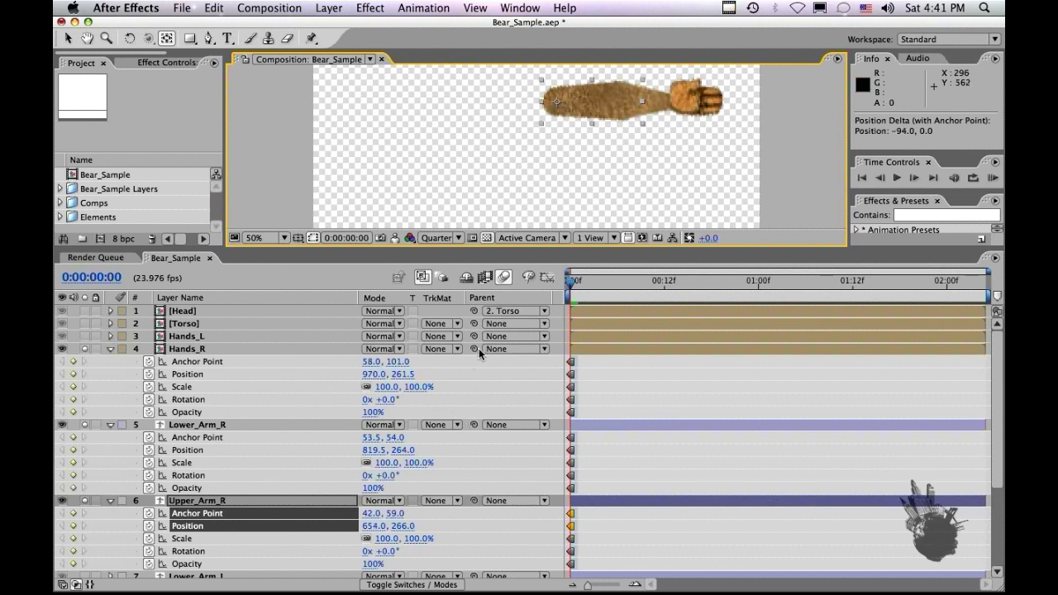
Parent Hands_R to Lower_Arm_R, Lower_Arm_R to Upper_Arm_R, and Upper_Arm_R to Torso
click(276, 349)
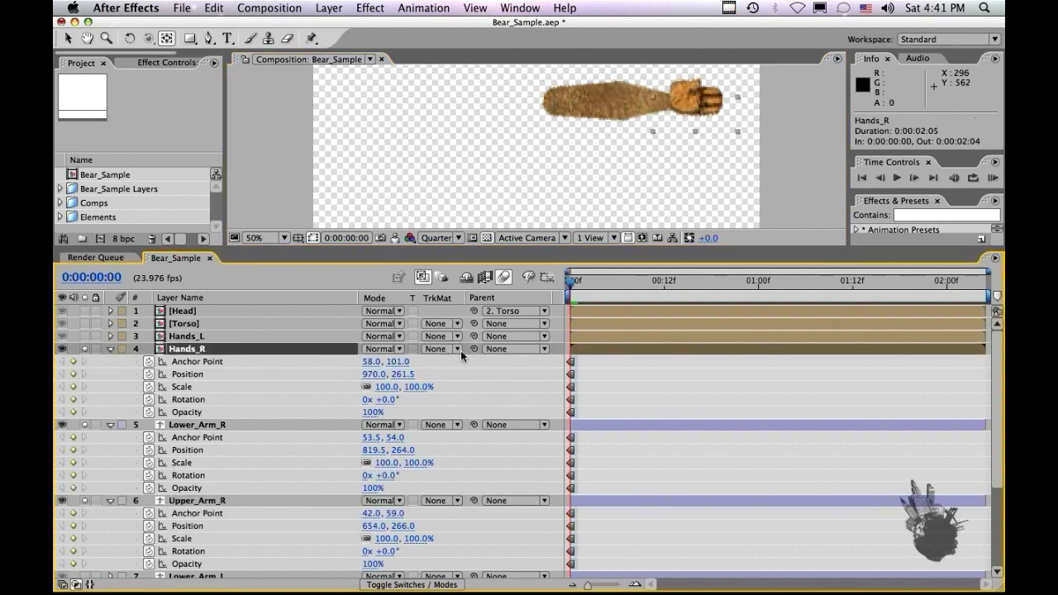
drag(473, 348, 256, 424)
drag(473, 426, 228, 501)
scroll(467, 490, down, 1)
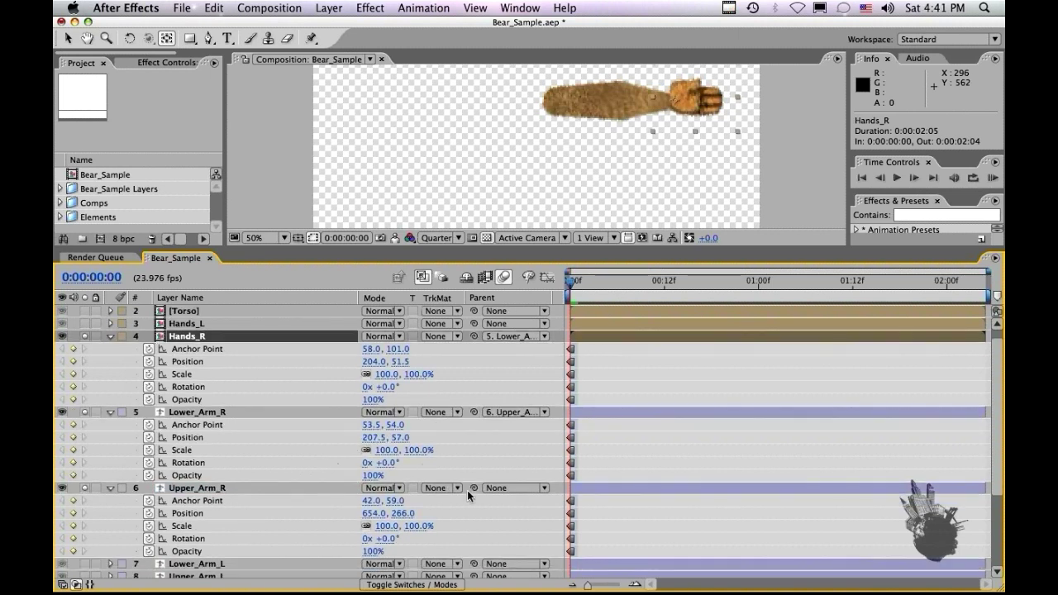
scroll(467, 490, up, 1)
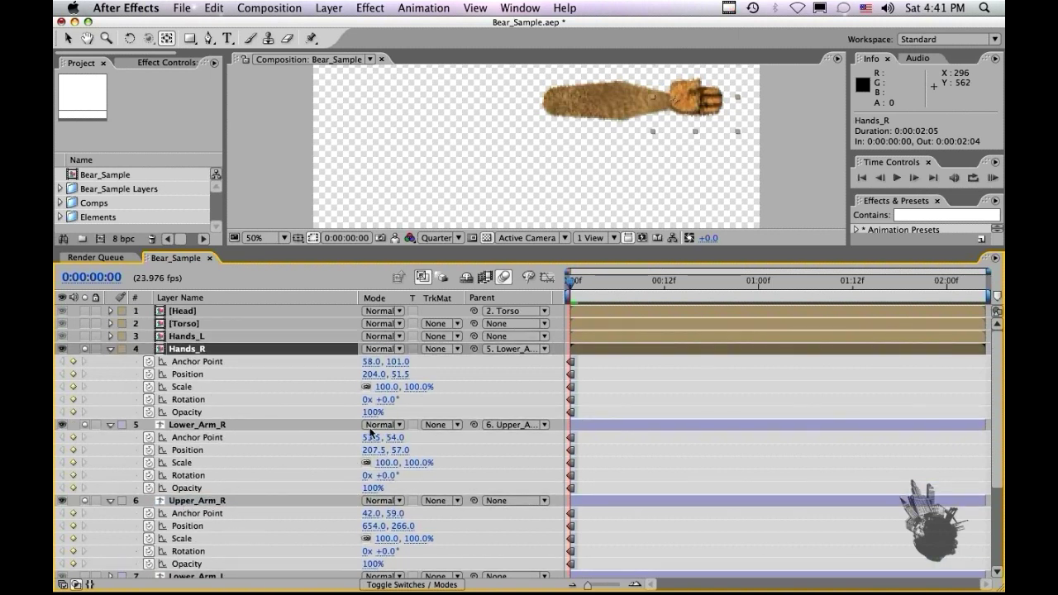
click(267, 498)
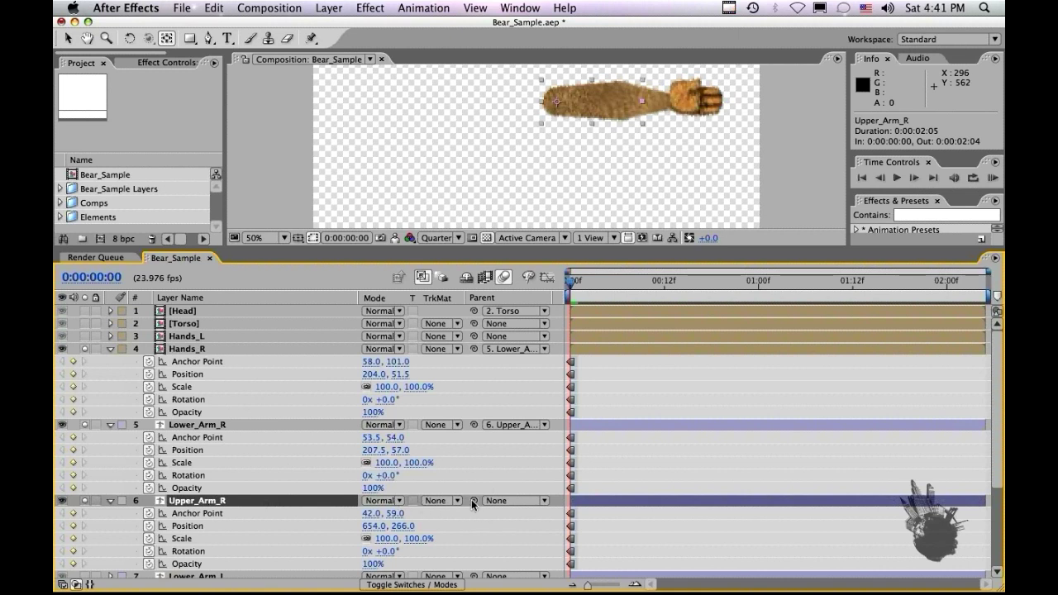
drag(473, 501, 178, 324)
Show the Torso, then nudge its Position up and back to check the arm follows
click(63, 323)
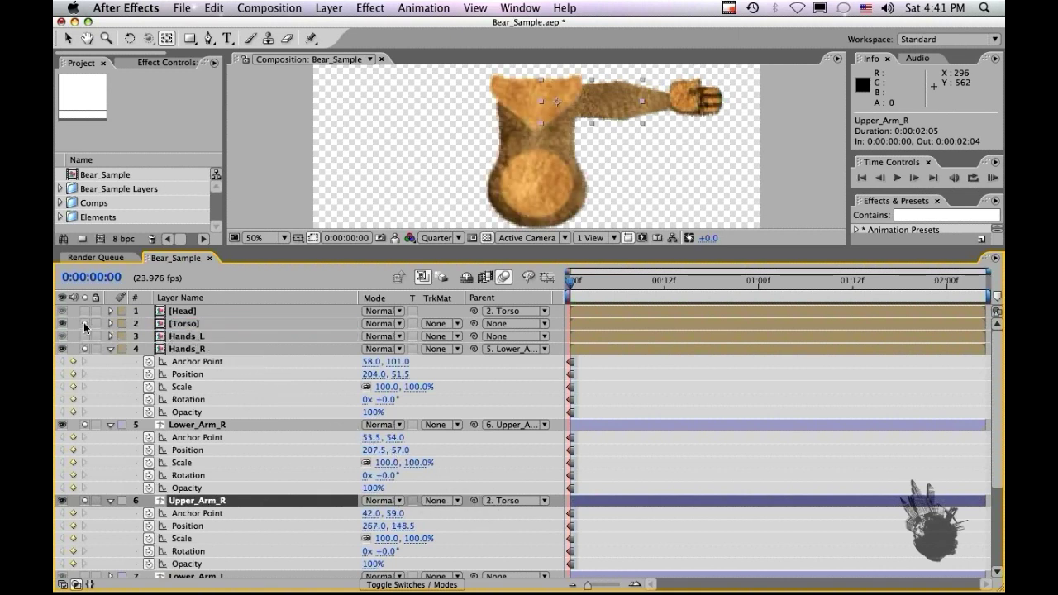
click(208, 323)
key(p)
key(shift+Up)
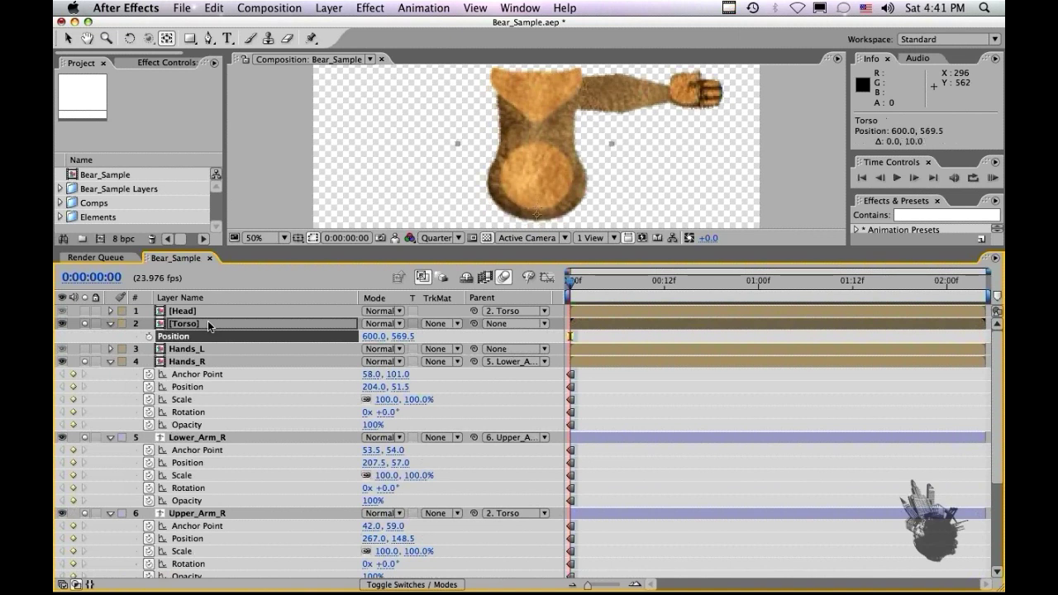
key(shift+Down)
Test-rotate Upper_Arm_R in both directions and return it to 0°
click(218, 514)
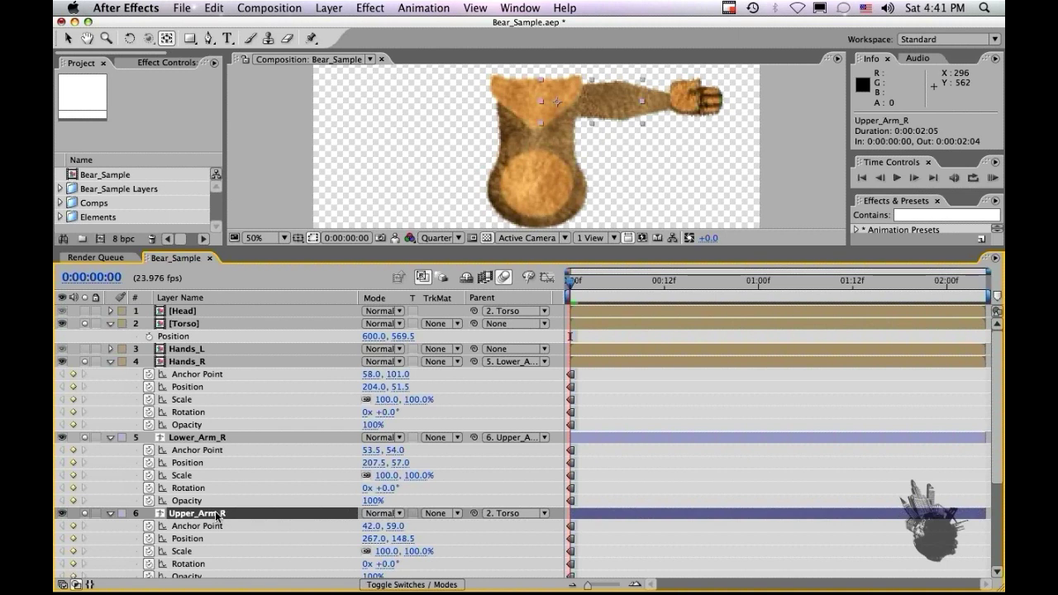
key(shift+KP_Add)
key(shift+KP_Add)
key(shift+KP_Add)
key(shift+KP_Subtract)
key(shift+KP_Subtract)
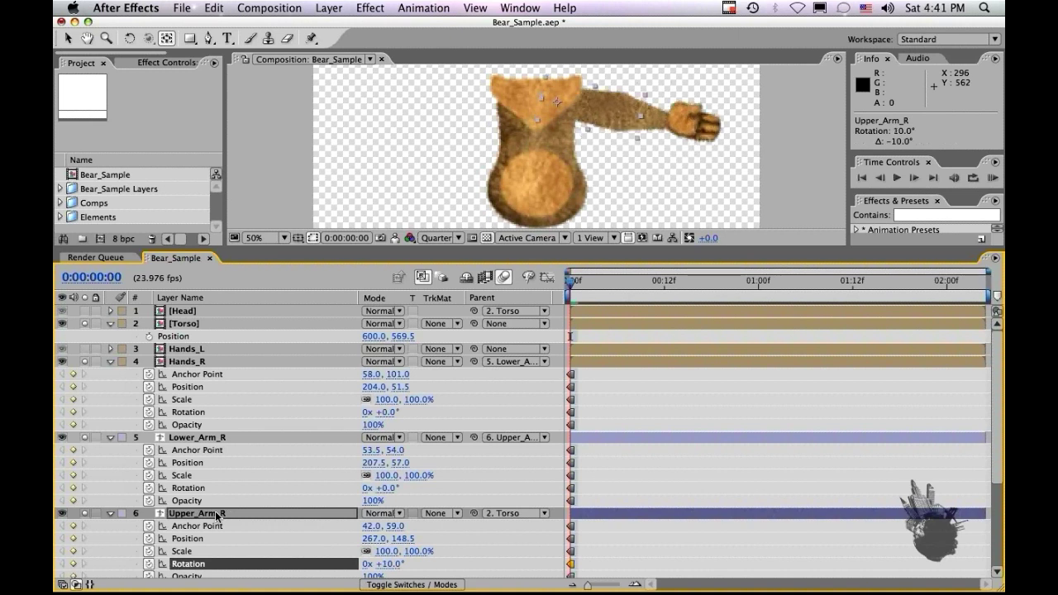
key(shift+KP_Subtract)
click(223, 437)
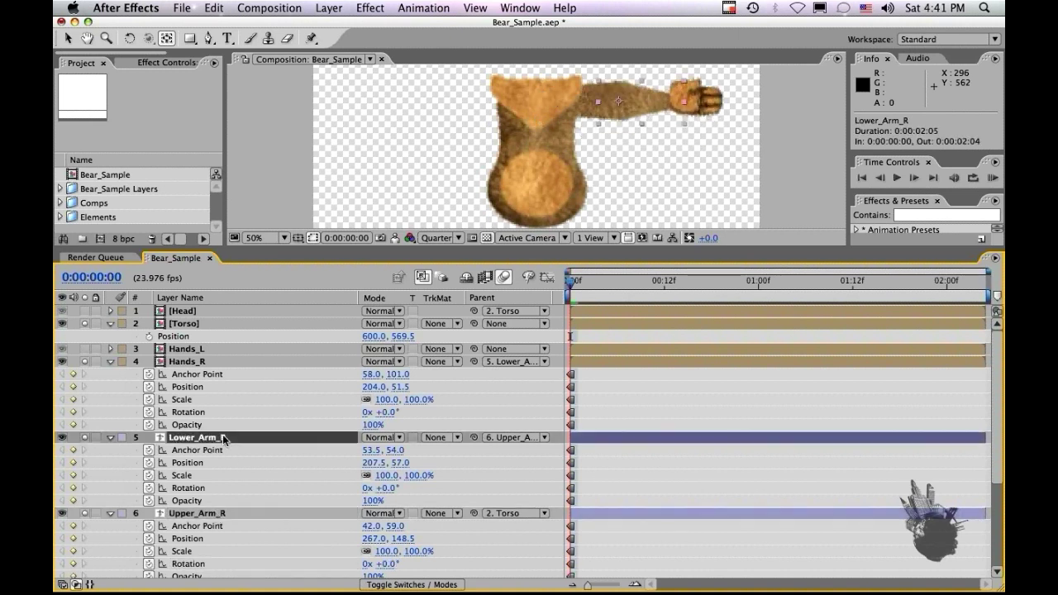
key(shift+KP_Subtract)
key(shift+KP_Subtract)
key(shift+KP_Subtract)
Test-bend Lower_Arm_R and Hands_R with rotation nudges, then return to the first frame
key(comma)
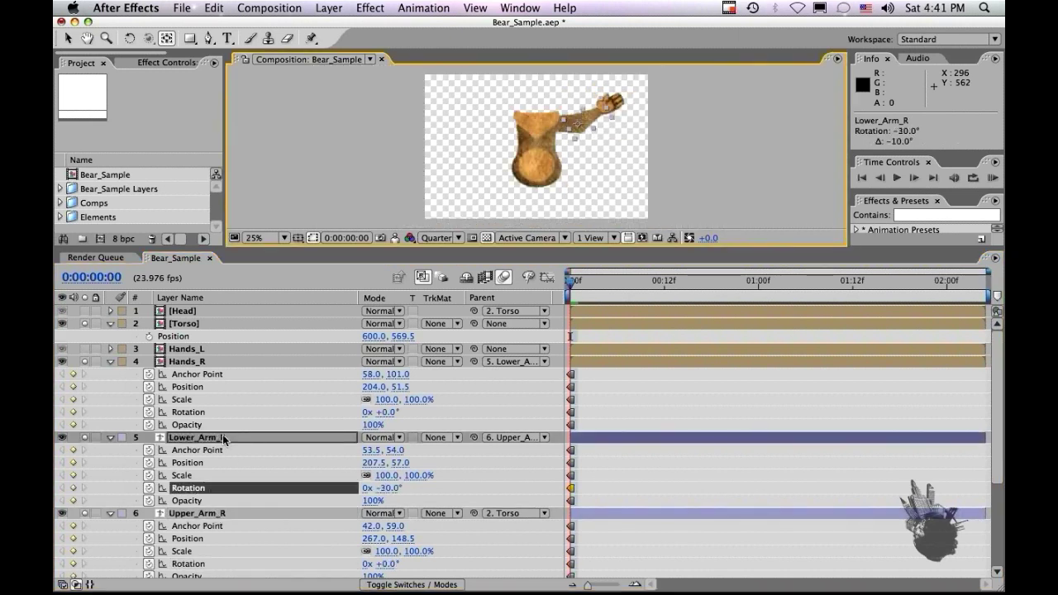
key(shift+KP_Add)
click(231, 361)
key(shift+KP_Add)
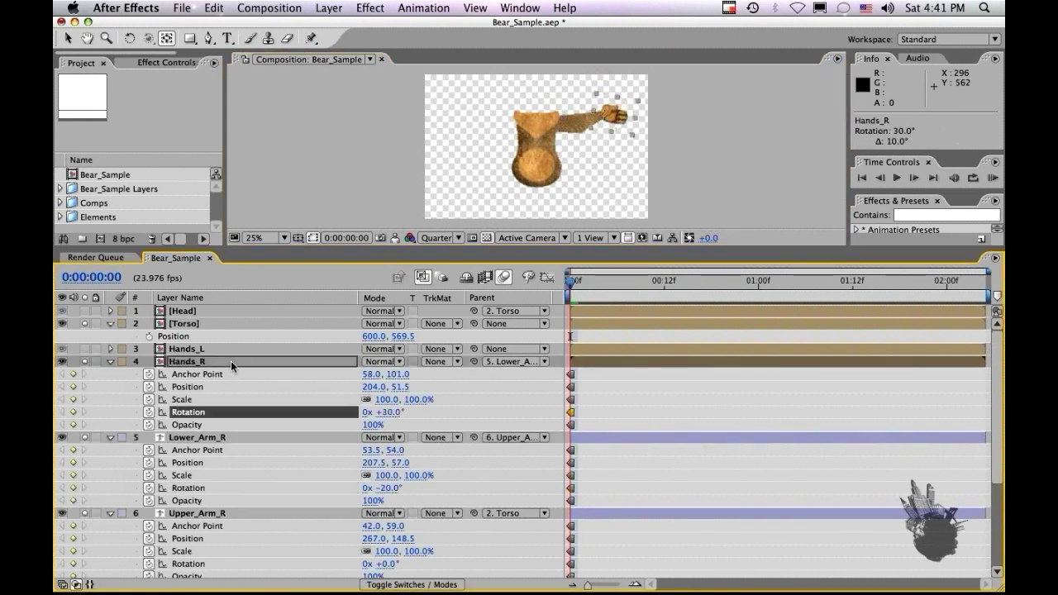
key(shift+KP_Subtract)
key(shift+KP_Subtract)
key(shift+KP_Subtract)
key(shift+KP_Subtract)
key(shift+KP_Subtract)
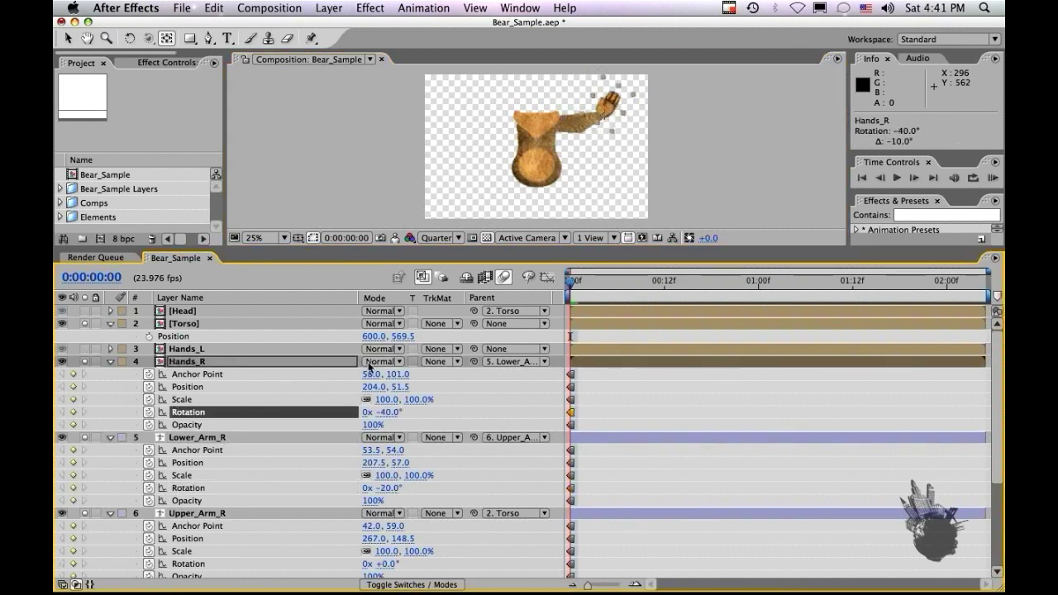
key(semicolon)
key(Page_Up)
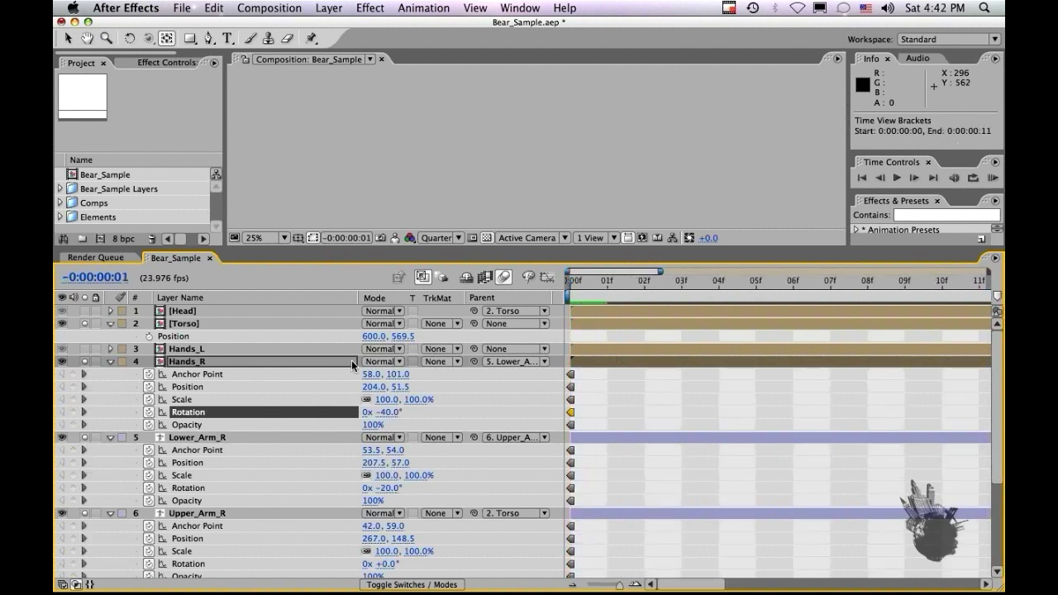
key(Page_Down)
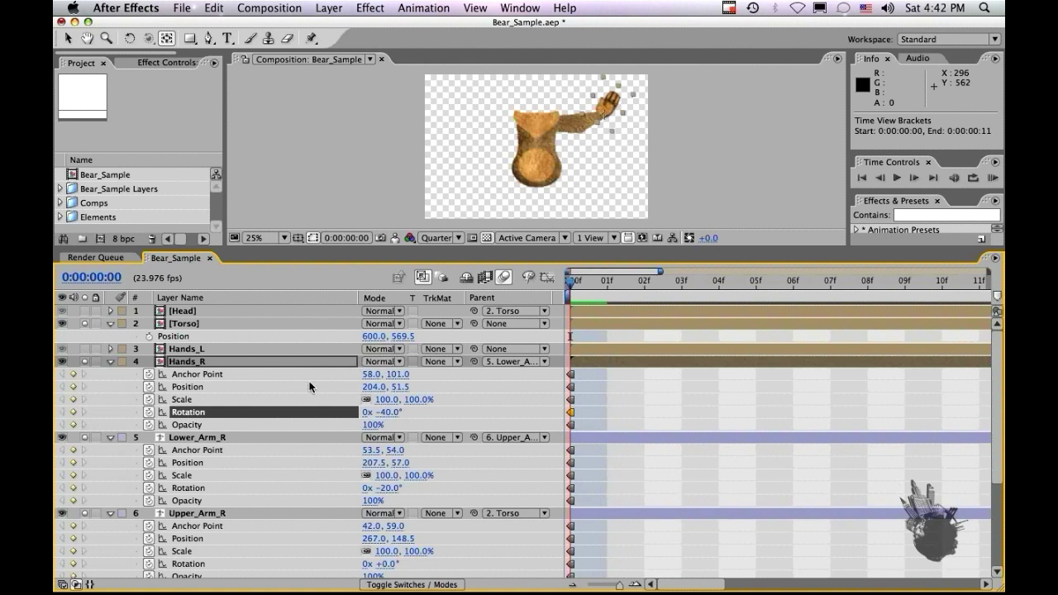
Set Hands_R and Lower_Arm_R Rotation to 0, then collapse Hands_R
click(387, 412)
text(0)
key(Return)
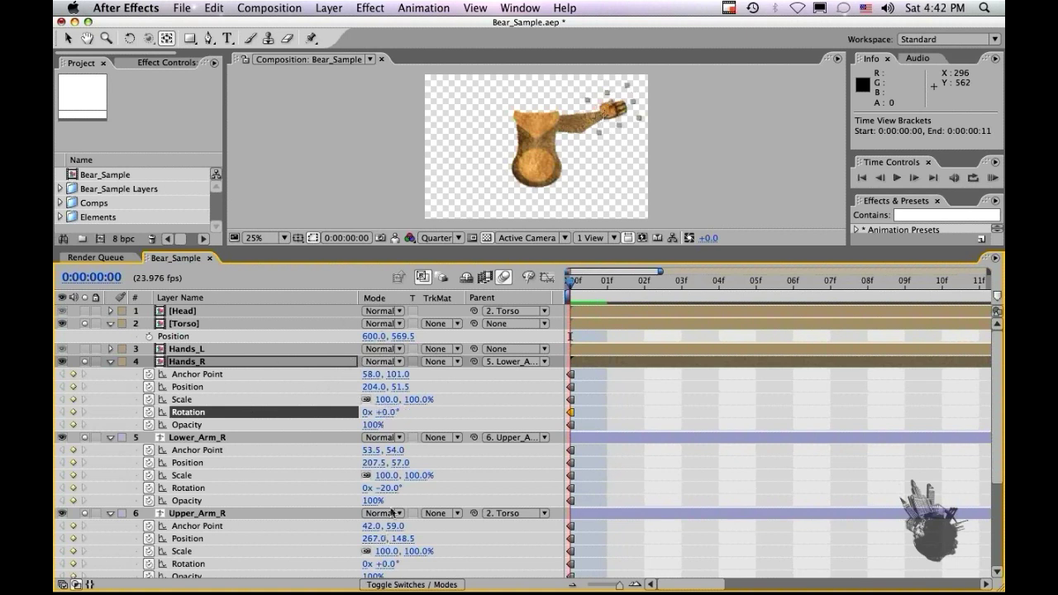
click(387, 488)
text(0)
key(Return)
scroll(391, 562, down, 4)
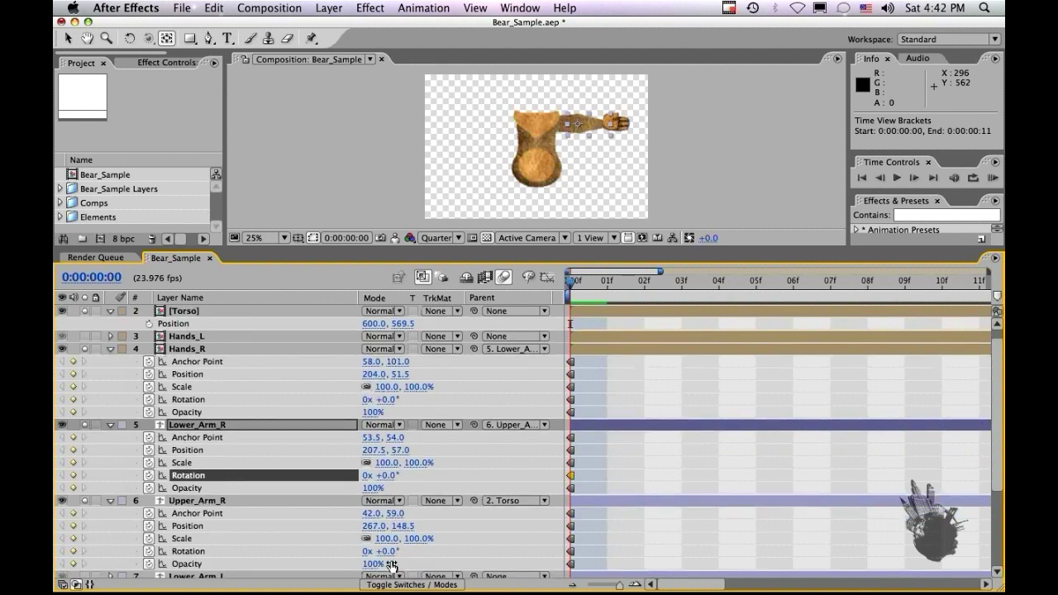
scroll(393, 563, up, 2)
scroll(393, 564, up, 2)
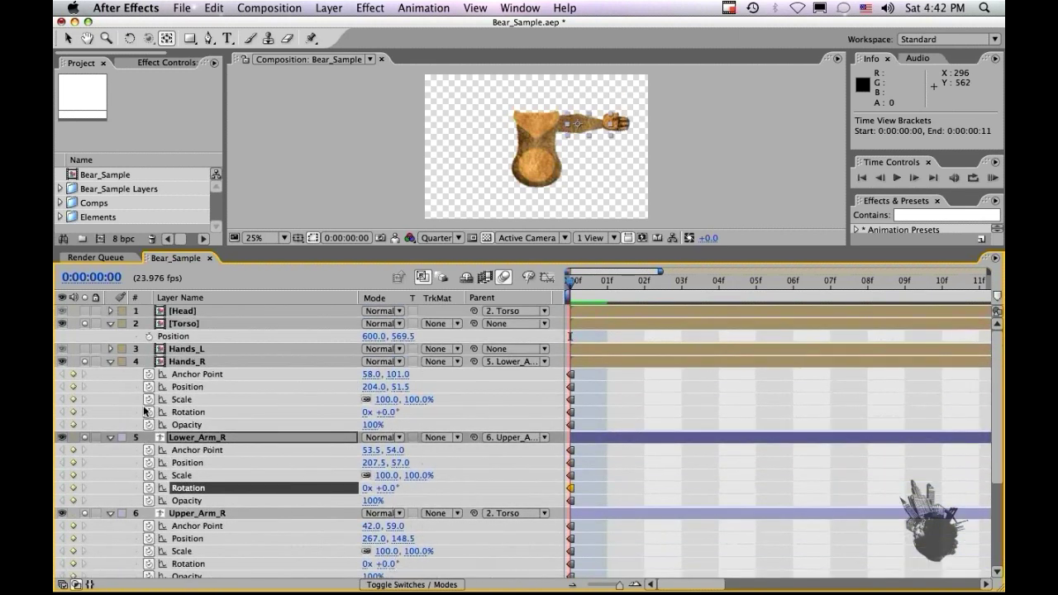
click(111, 362)
Collapse the right-arm layers and move Hands_L down beside Lower_Arm_L and Upper_Arm_L
click(111, 374)
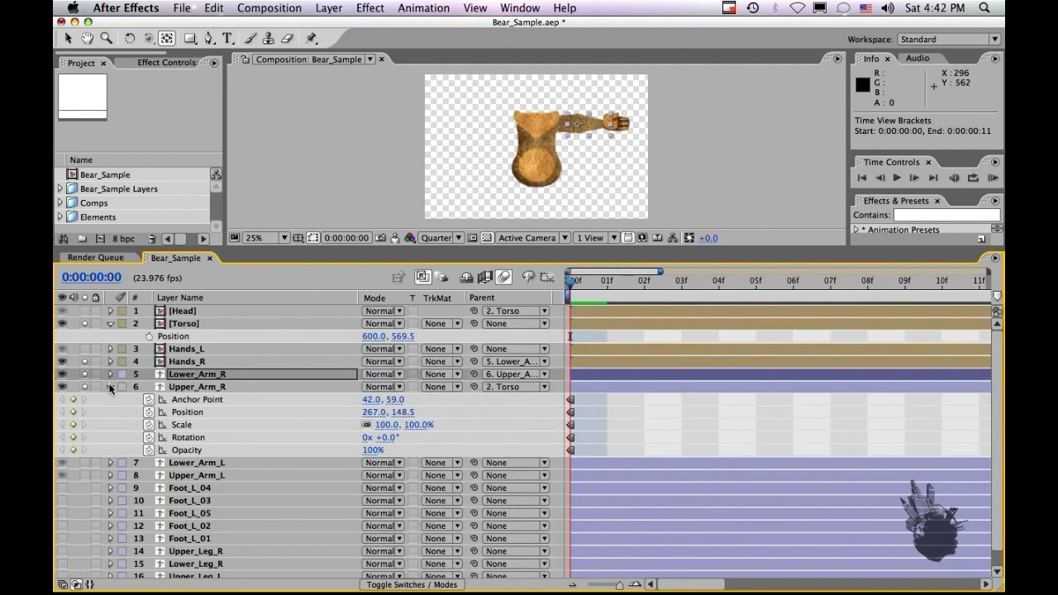
click(109, 386)
click(185, 397)
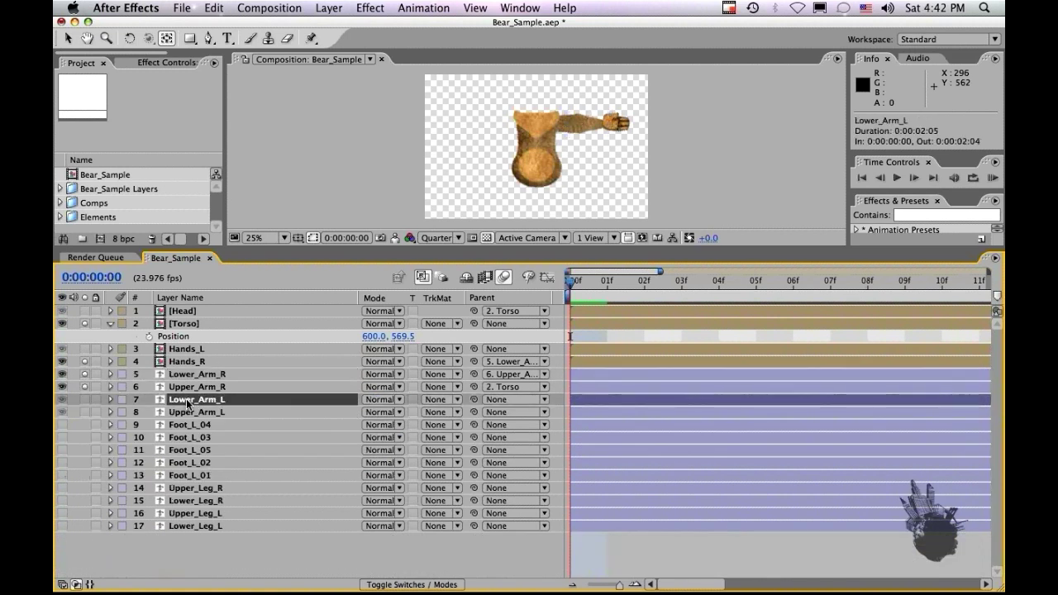
key(super+shift+Down)
double_click(188, 349)
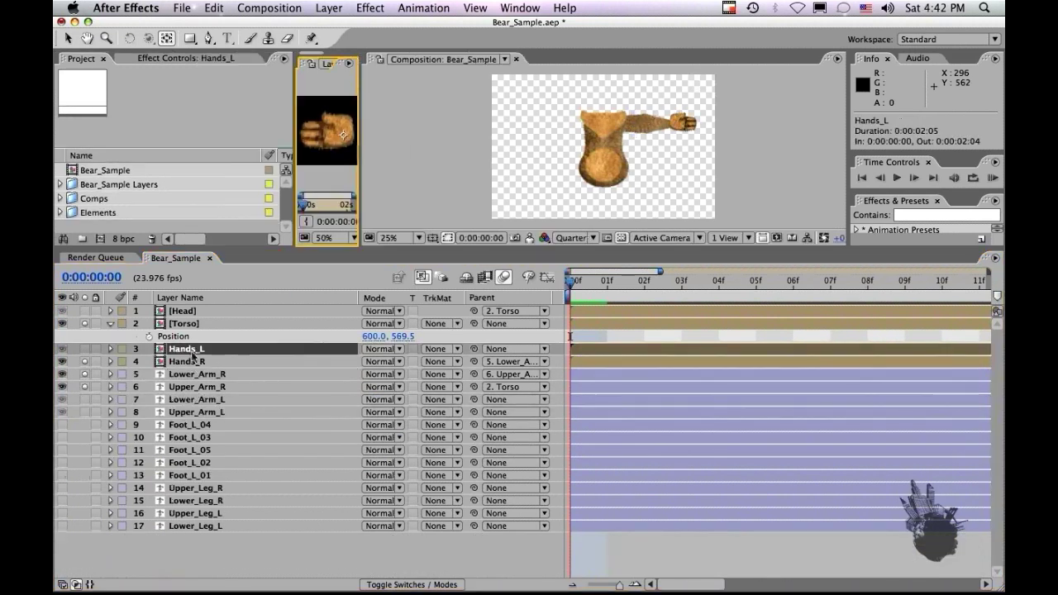
drag(189, 350, 179, 393)
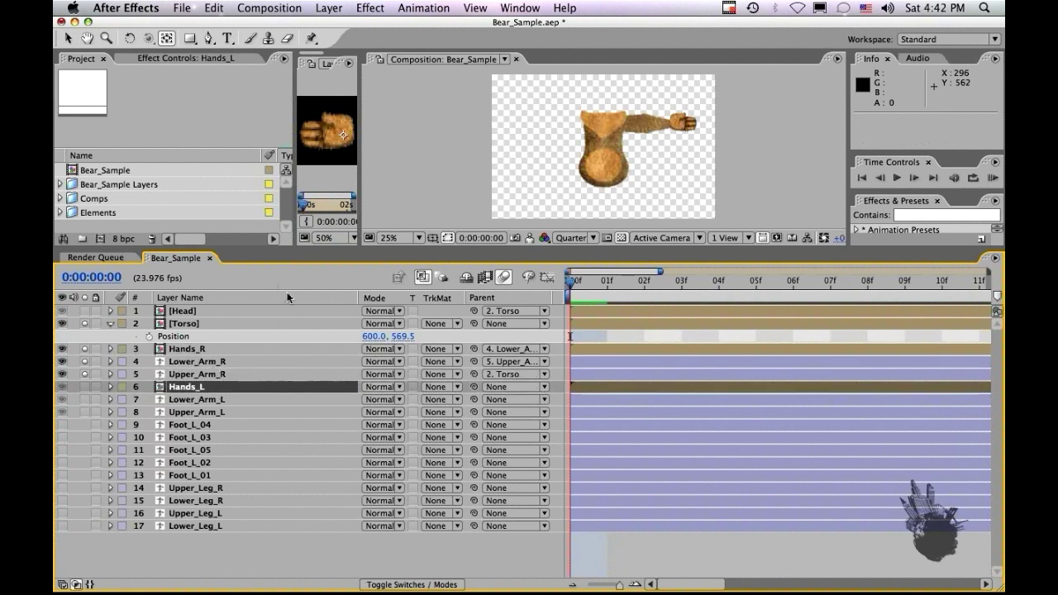
key(v)
drag(356, 81, 434, 81)
click(404, 63)
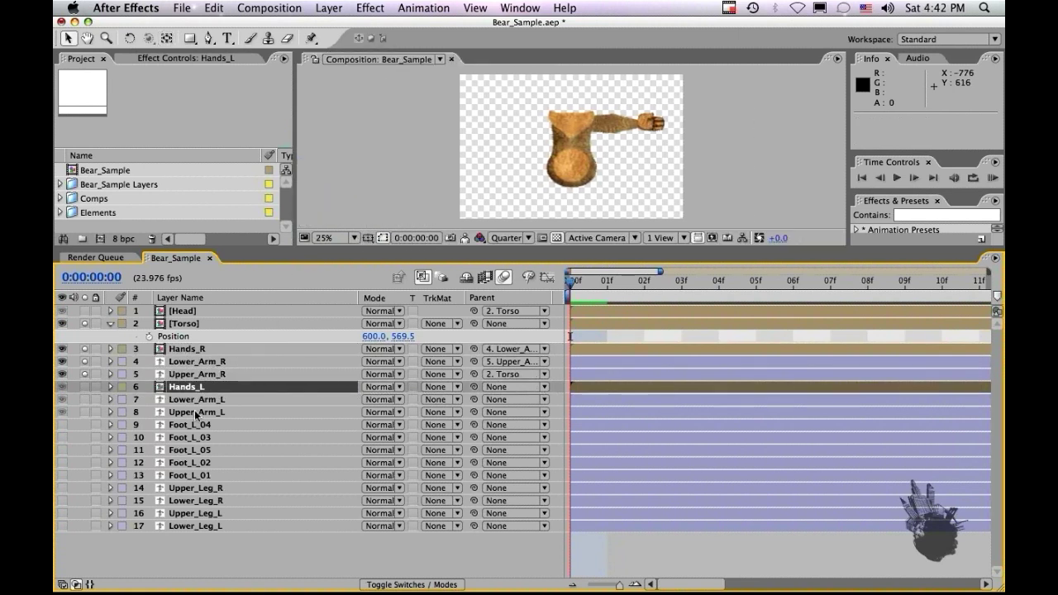
Show all transform properties of Hands_L, Lower_Arm_L and Upper_Arm_L and keyframe each one
click(197, 412)
shift+click(199, 388)
key(p)
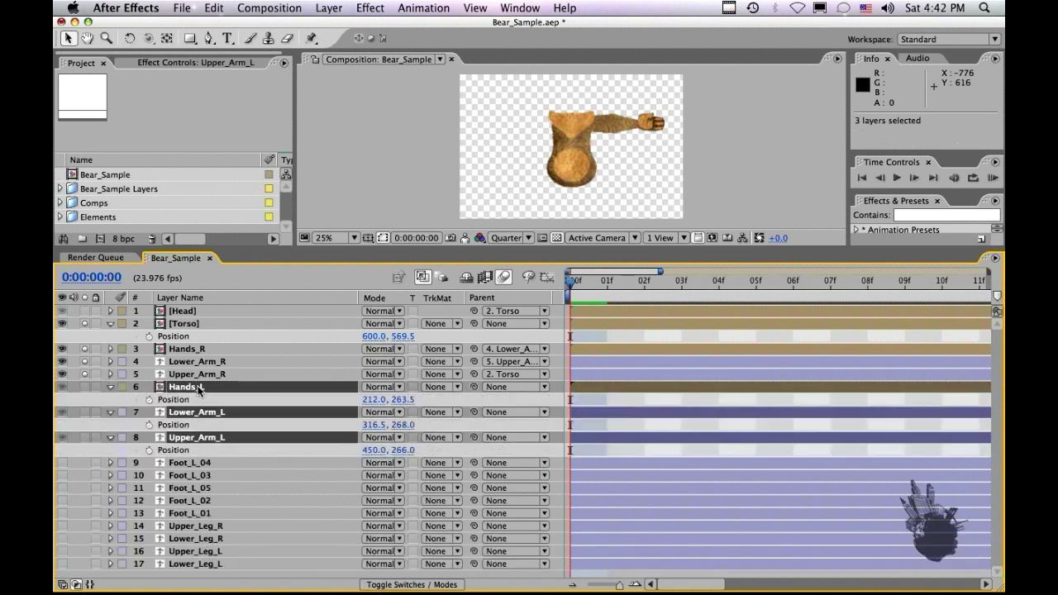
key(shift+a)
key(shift+r)
key(shift+t)
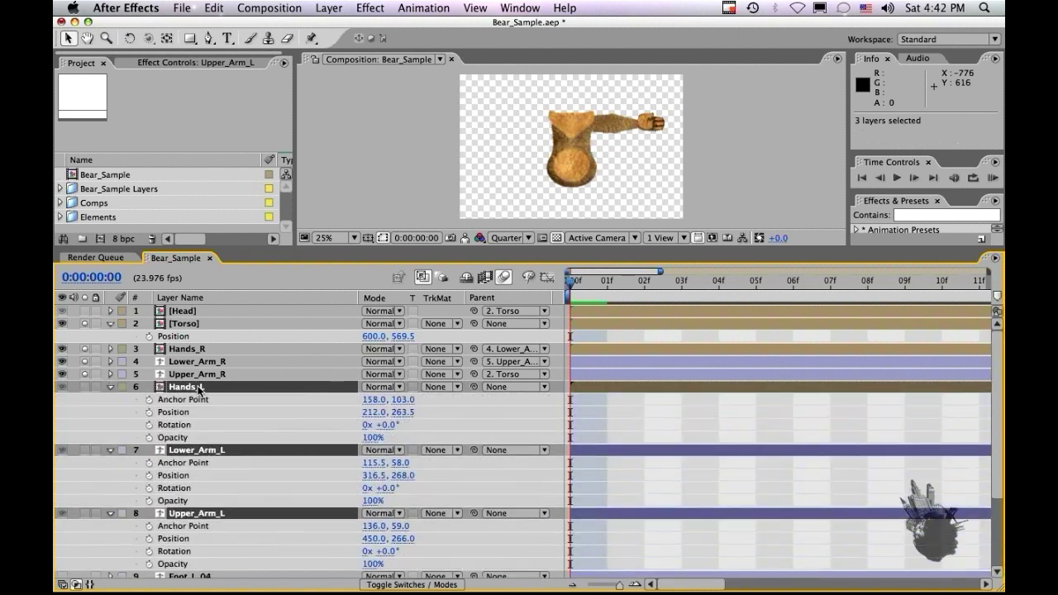
key(shift+s)
drag(149, 399, 157, 575)
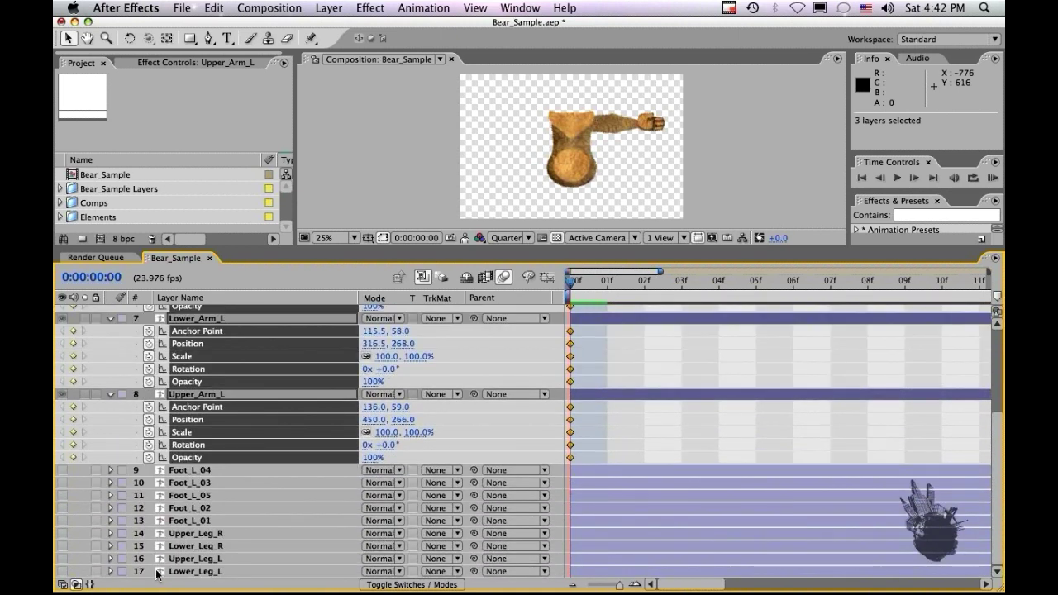
Convert the left-arm keyframes to hold keyframes and collapse the layers
key(super+alt+h)
key(KP_Enter)
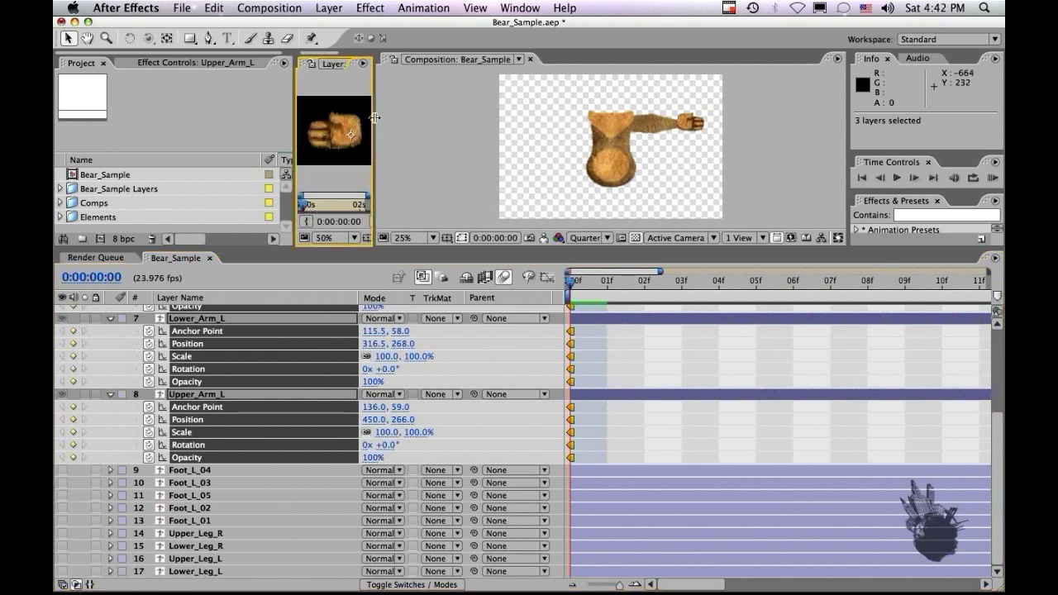
drag(374, 130, 427, 128)
click(401, 63)
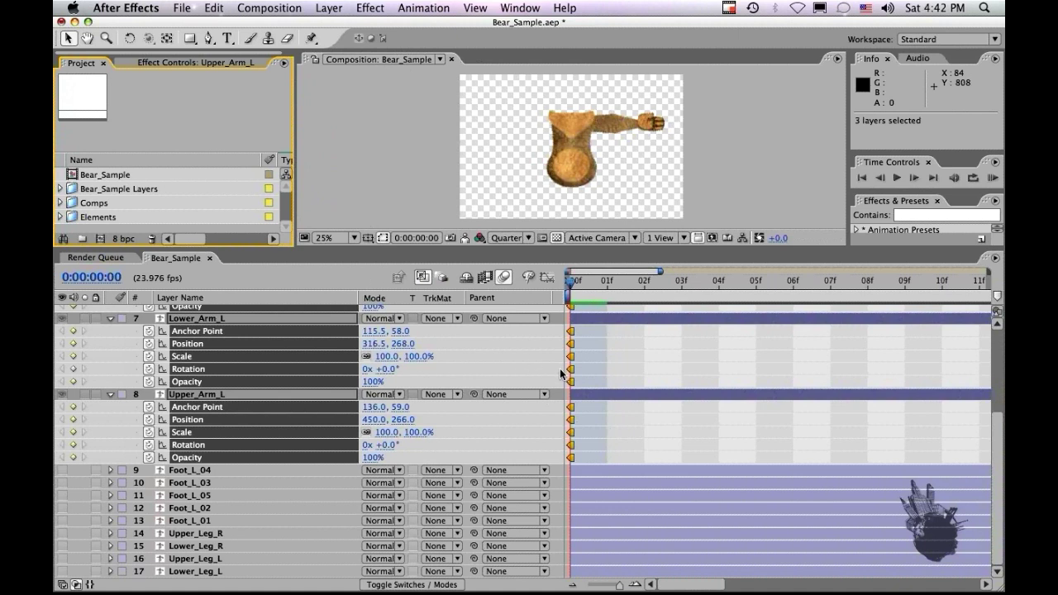
key(u)
key(u)
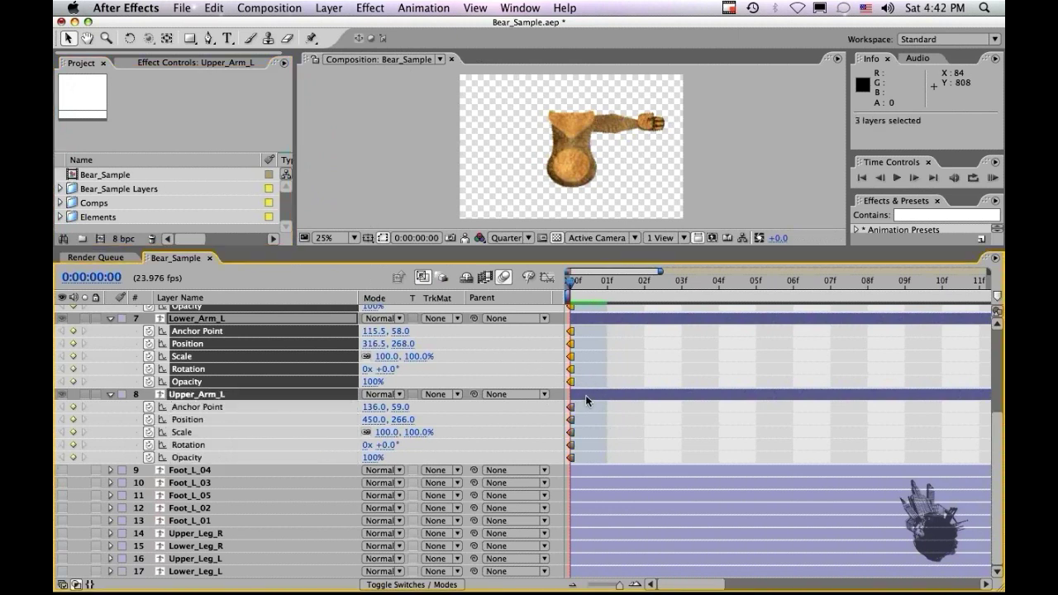
key(F2)
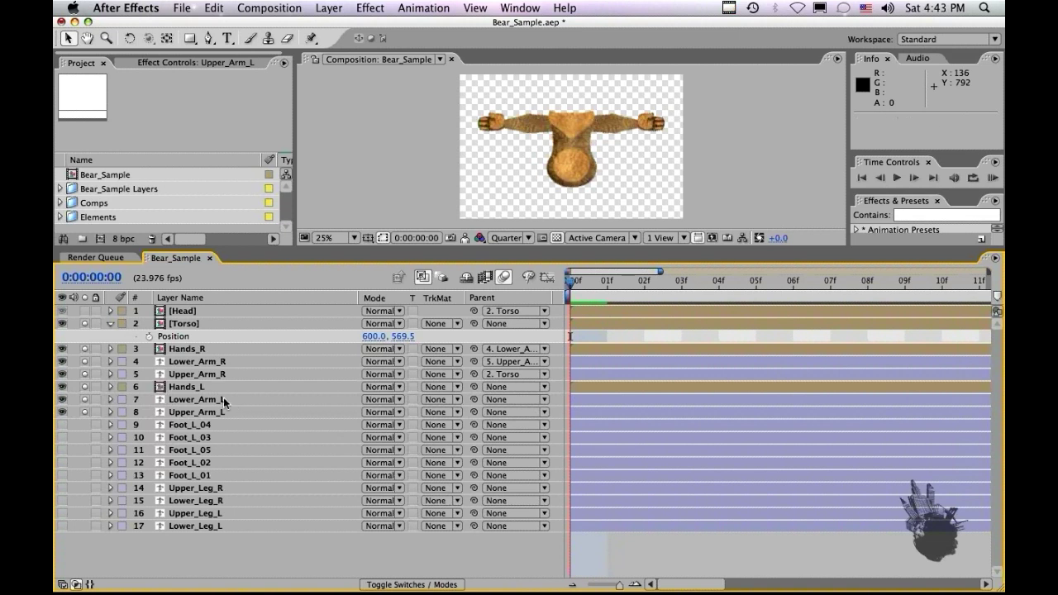
Precompose Lower_Arm_L and Upper_Arm_L into a new composition named Arm_L and solo it
click(224, 400)
shift+click(215, 412)
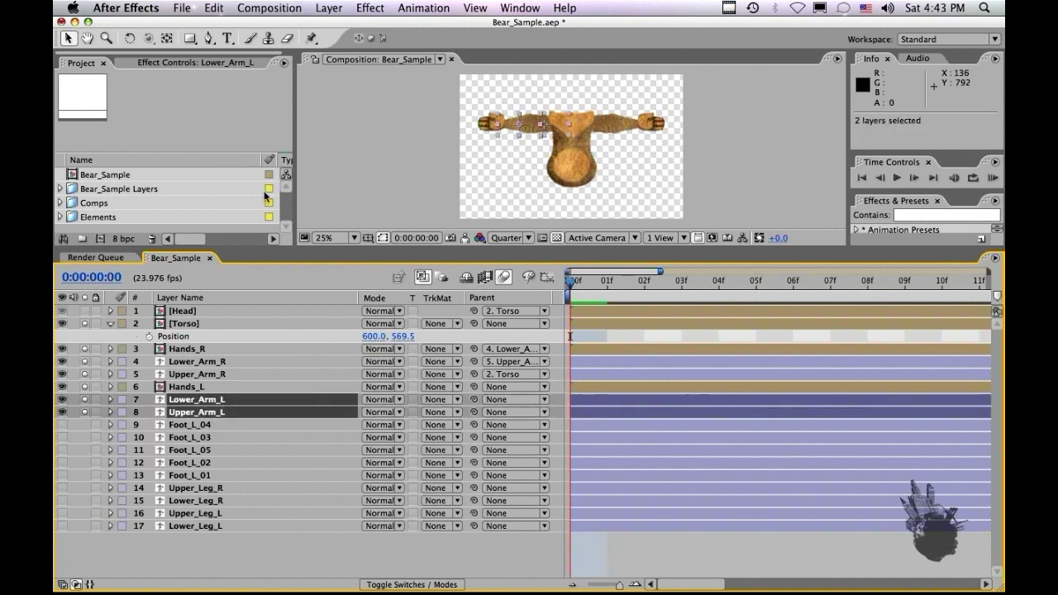
click(287, 10)
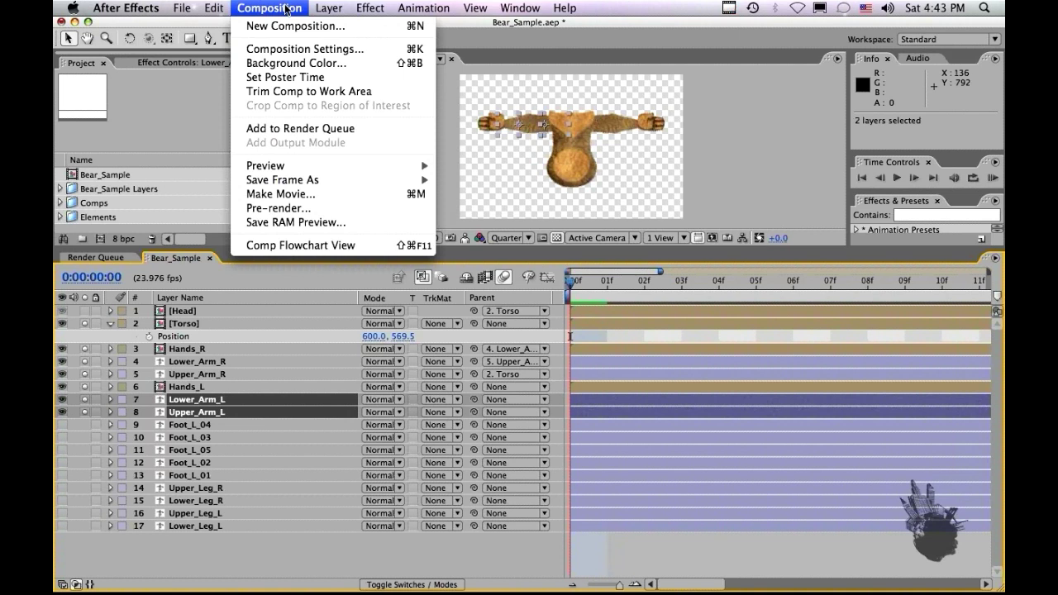
mouse_move(330, 10)
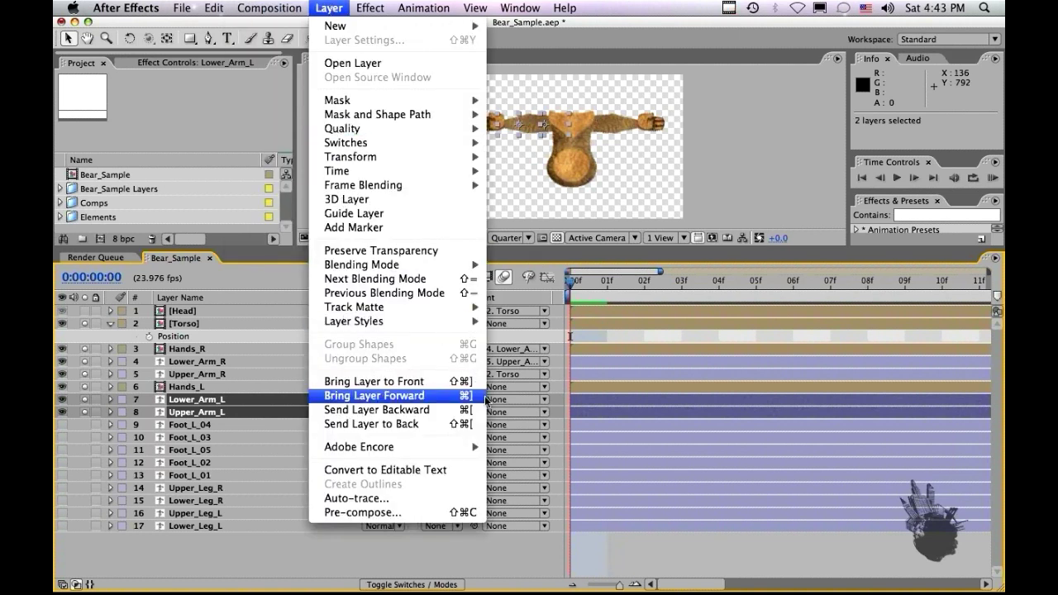
click(466, 514)
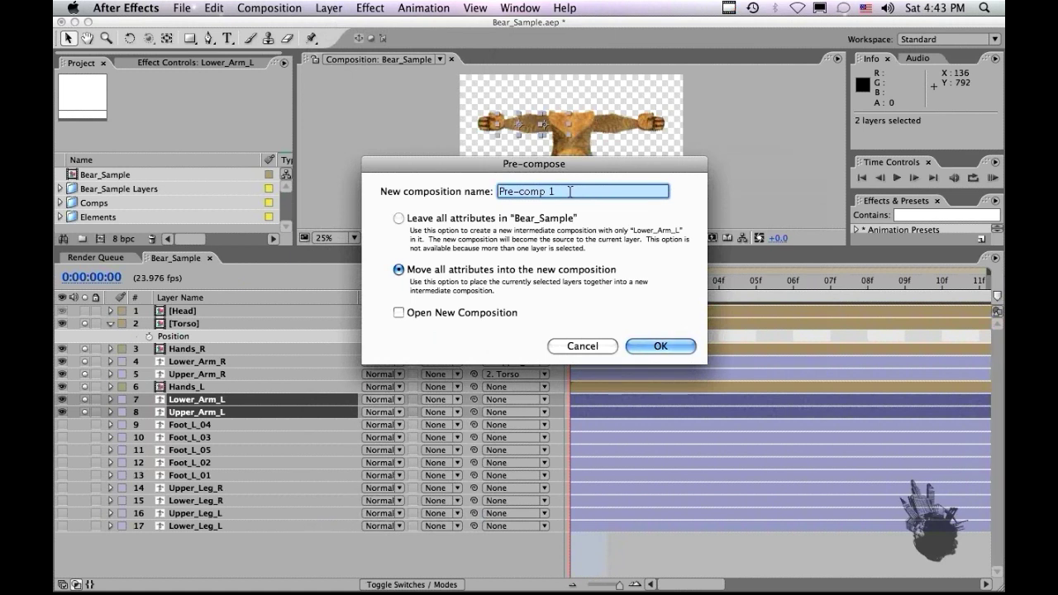
text(Arm_L)
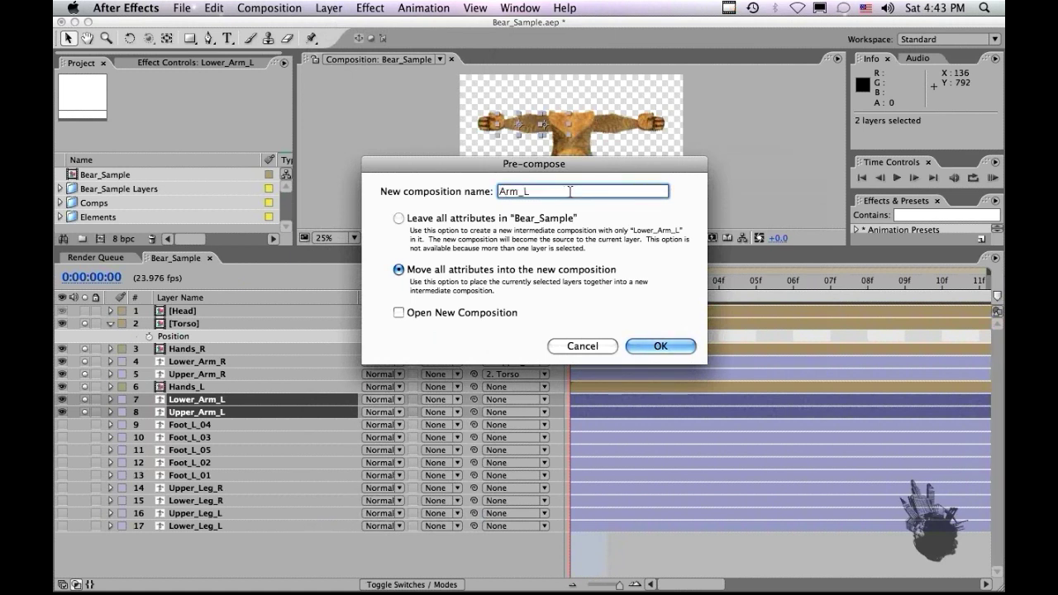
key(Return)
click(544, 76)
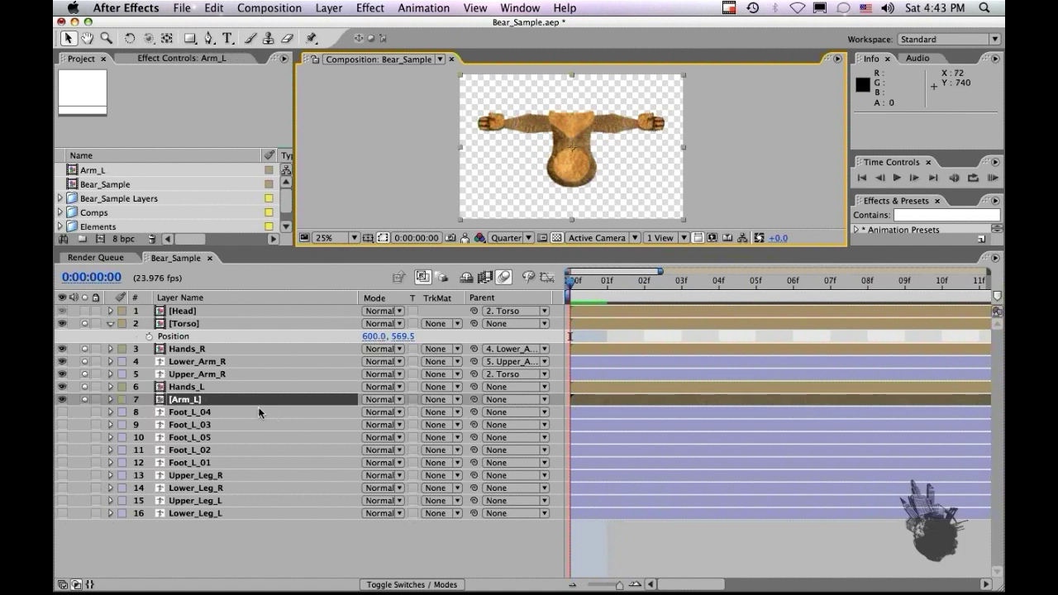
click(85, 400)
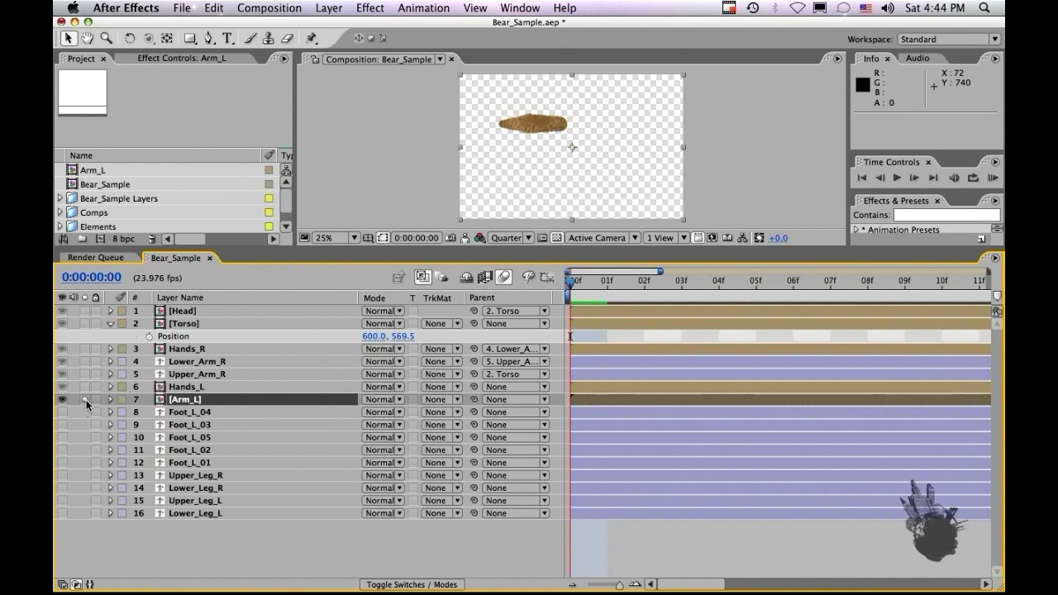
Activate puppet pinning on the soloed Arm_L layer, with mesh expansion 3 and 350 triangles
click(631, 165)
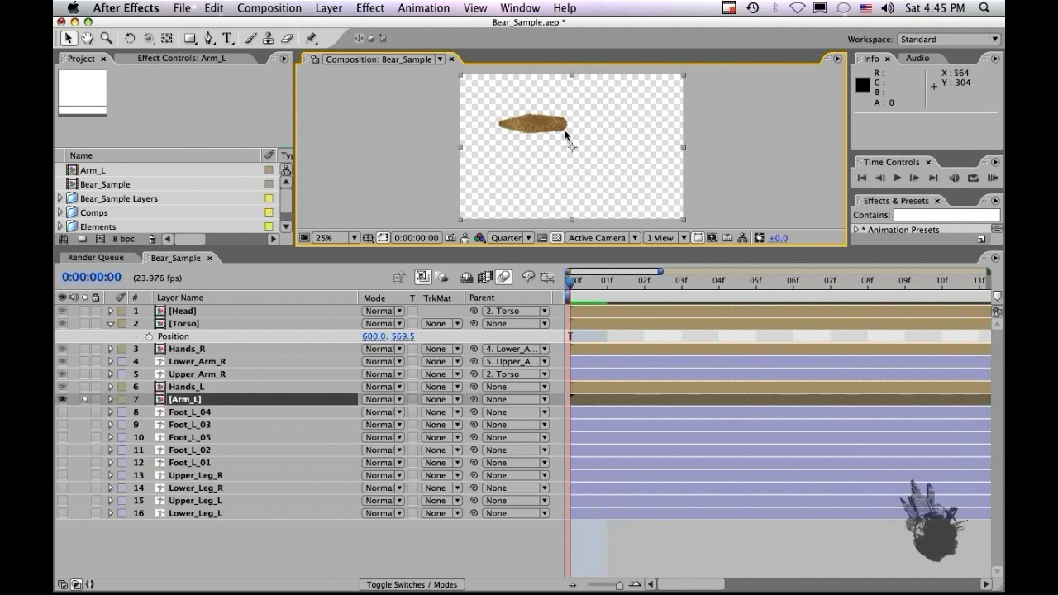
click(254, 399)
Place puppet pins on Arm_L at its right end, middle and left end
click(311, 39)
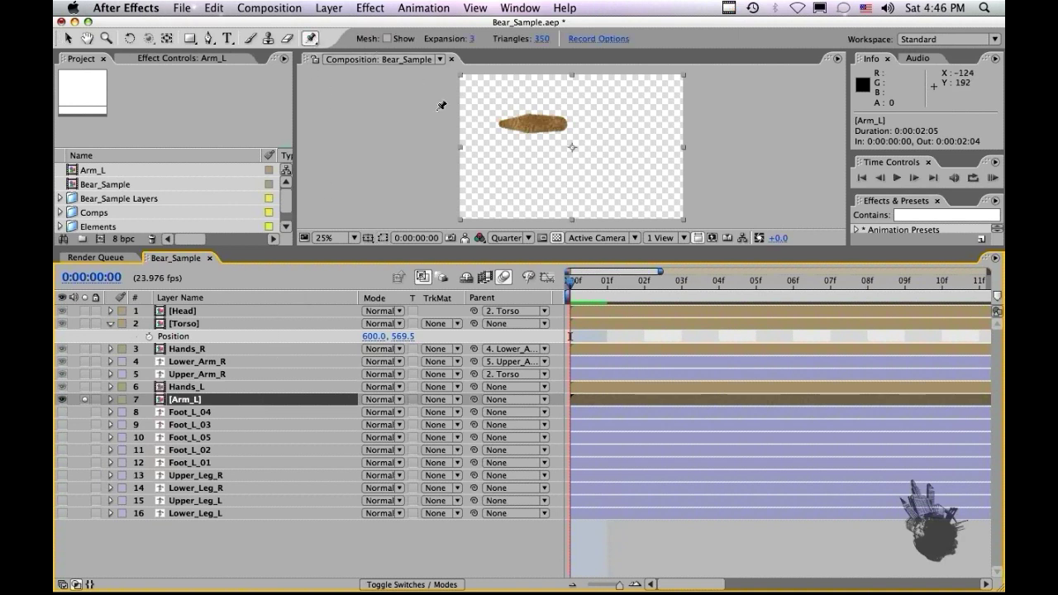
scroll(441, 106, up, 2)
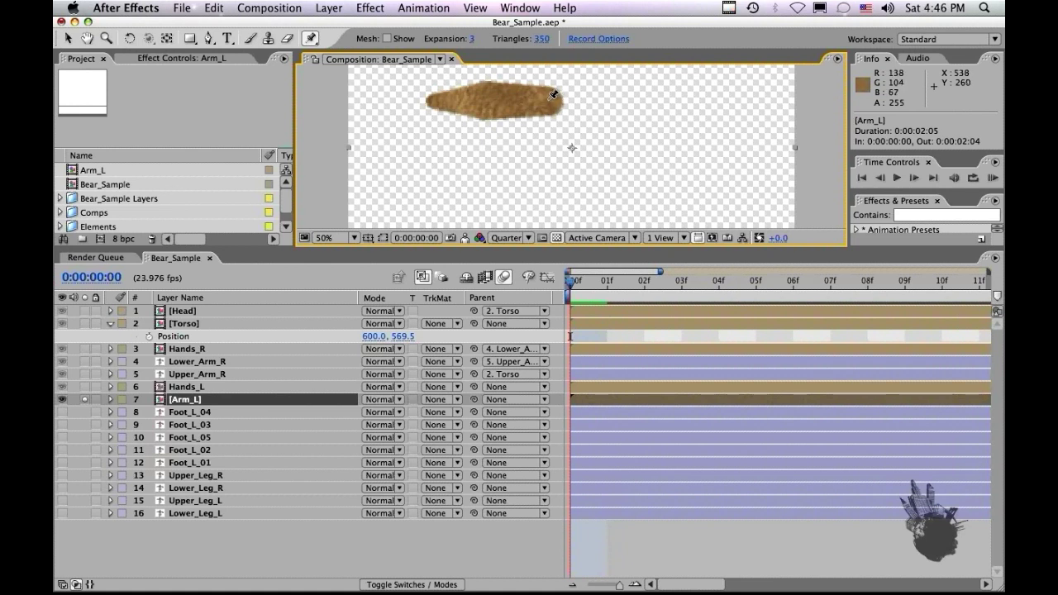
click(549, 98)
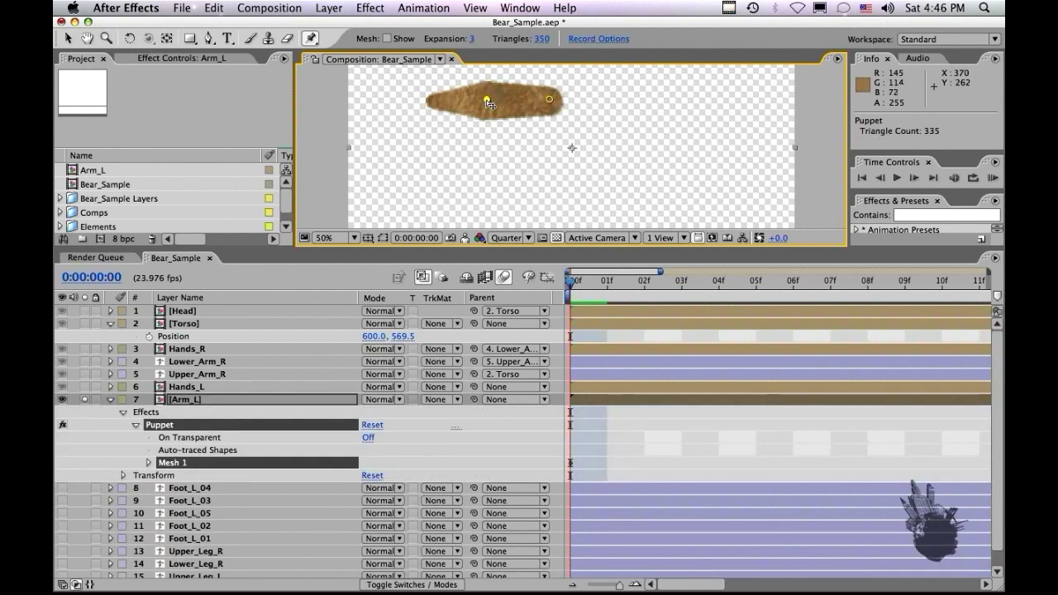
click(487, 99)
click(431, 99)
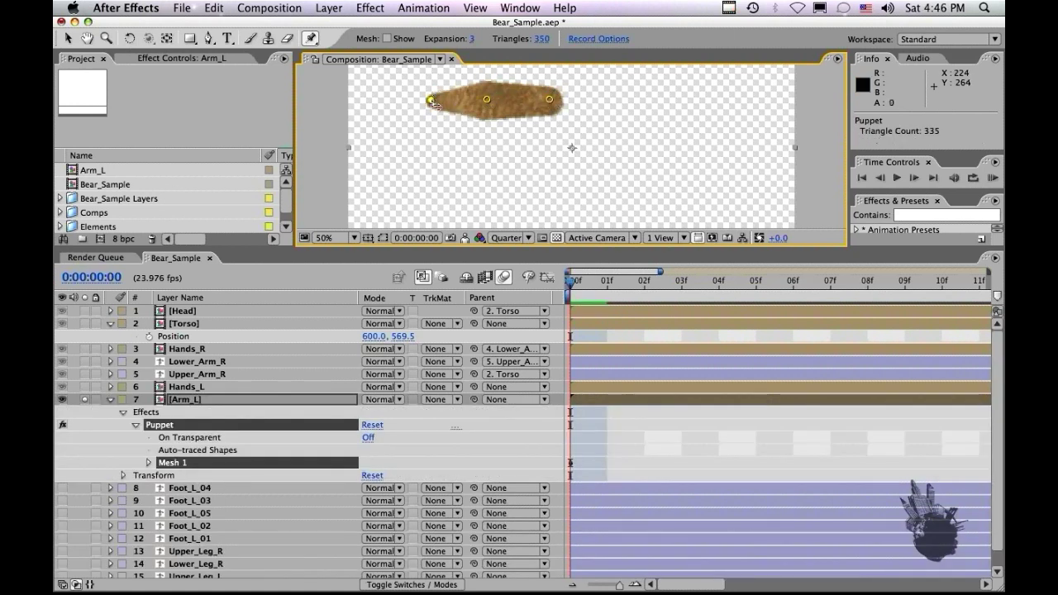
click(459, 442)
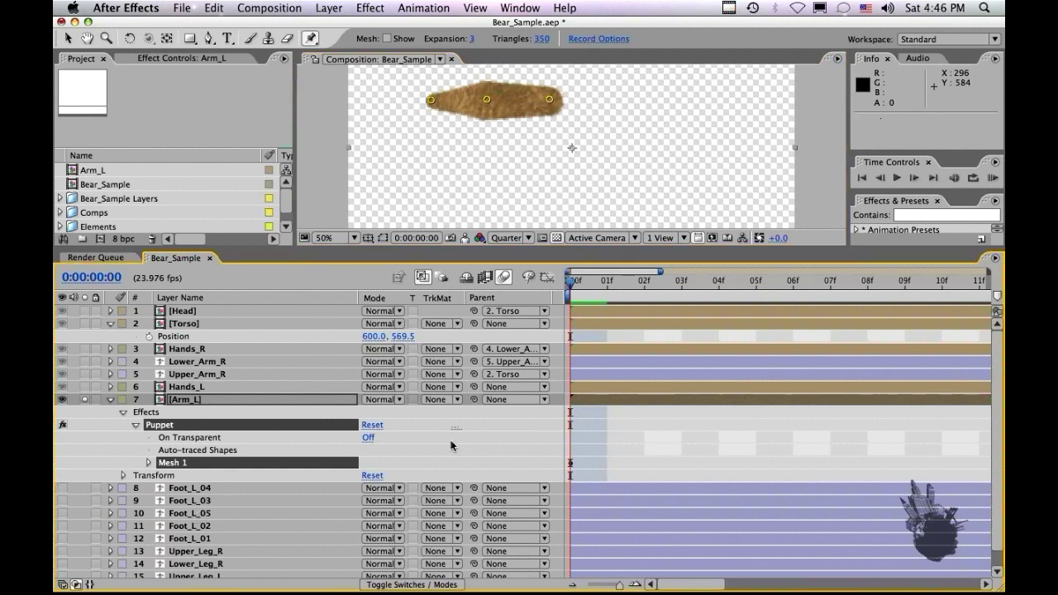
Expand Mesh 1 and turn on the mesh display
click(148, 463)
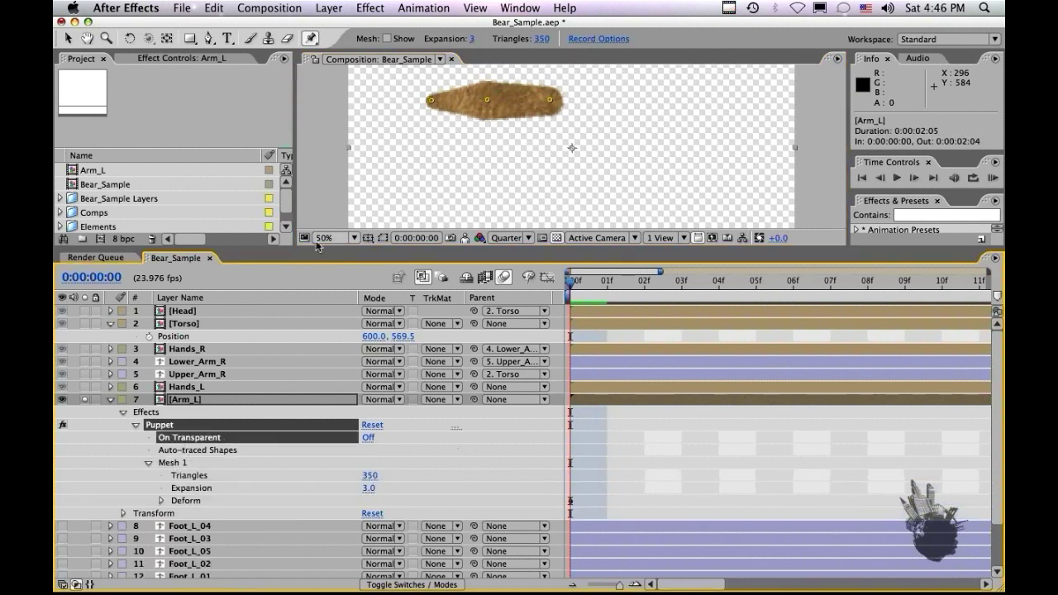
click(387, 38)
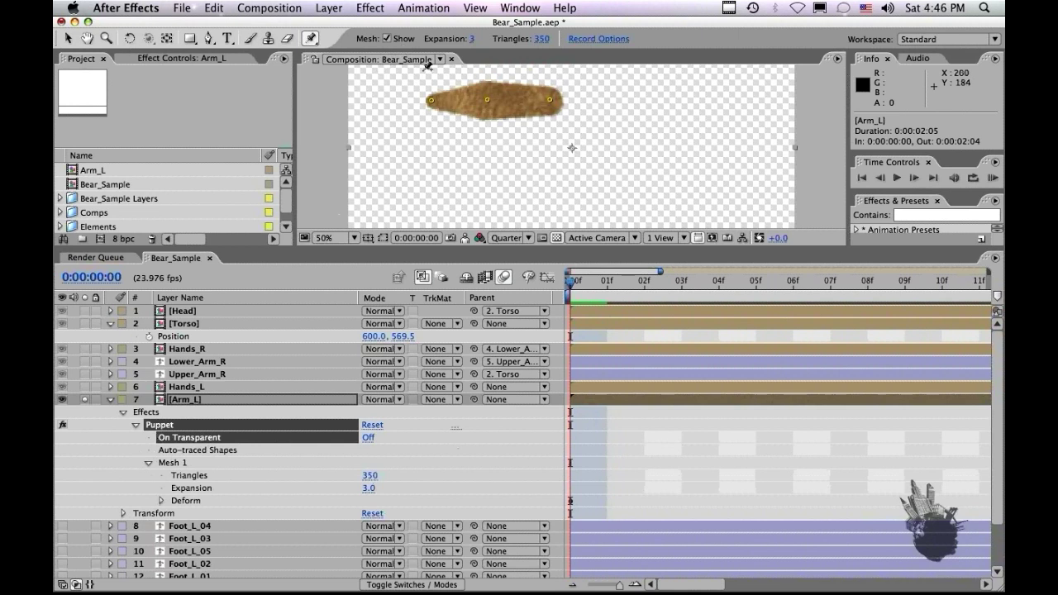
click(350, 464)
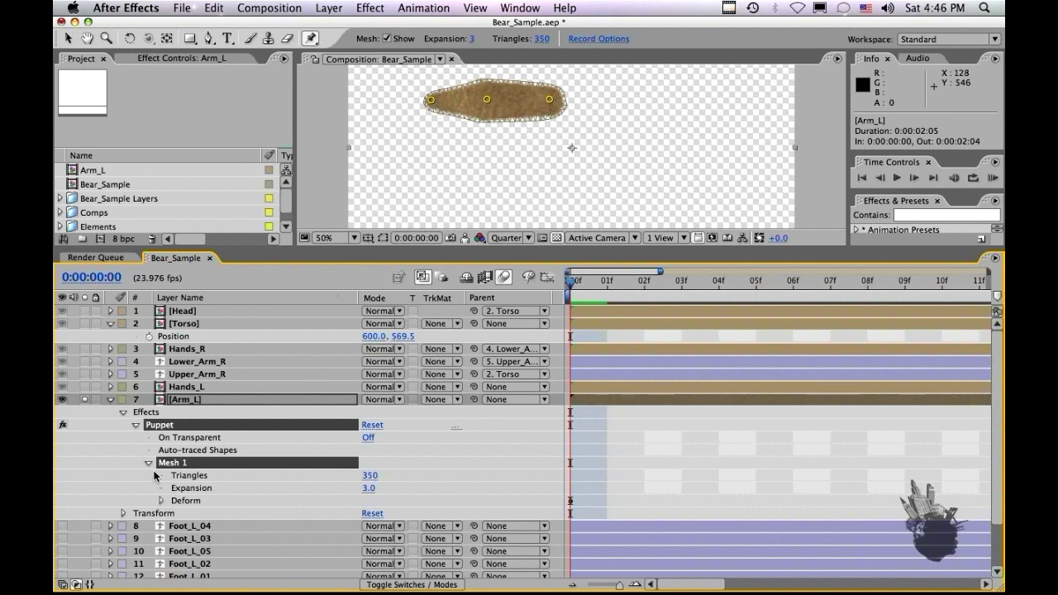
Rename Puppet Pins 3, 2 and 1 to Wrist, Elbow and Shoulder
click(161, 500)
click(208, 514)
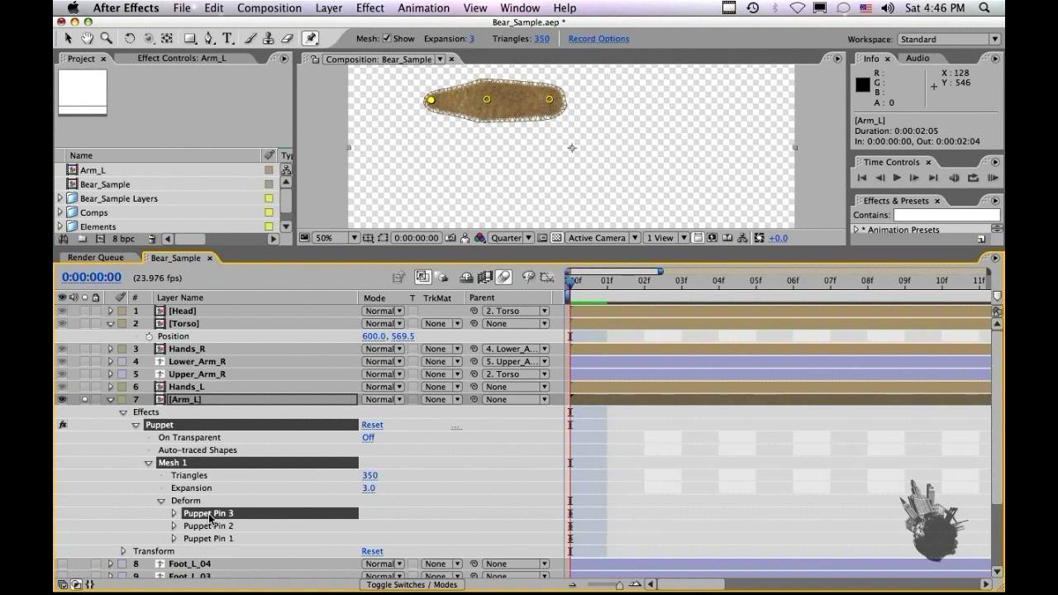
key(Return)
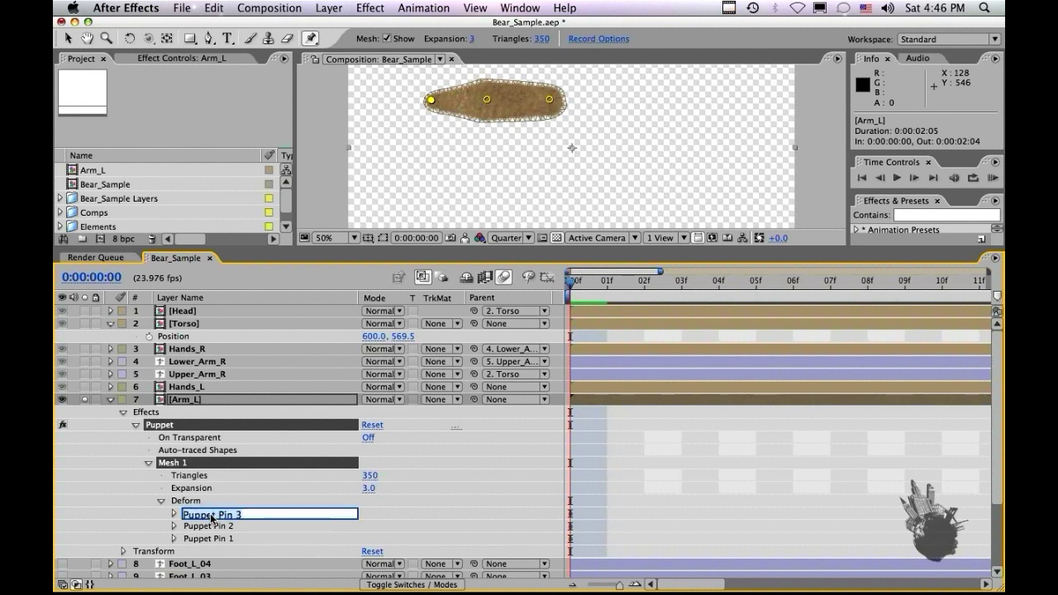
text(Wrist)
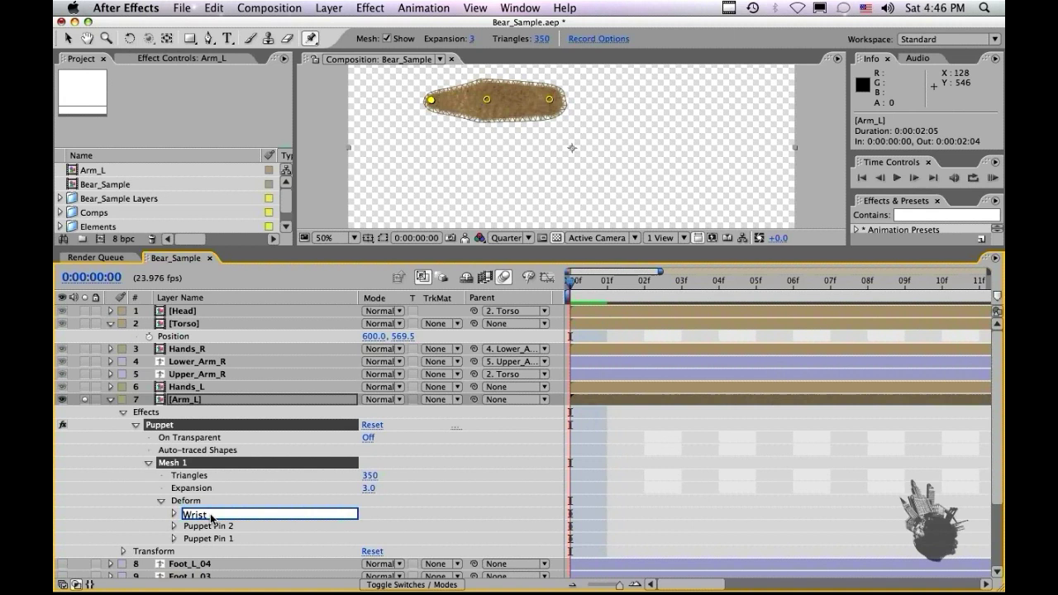
click(219, 527)
key(Return)
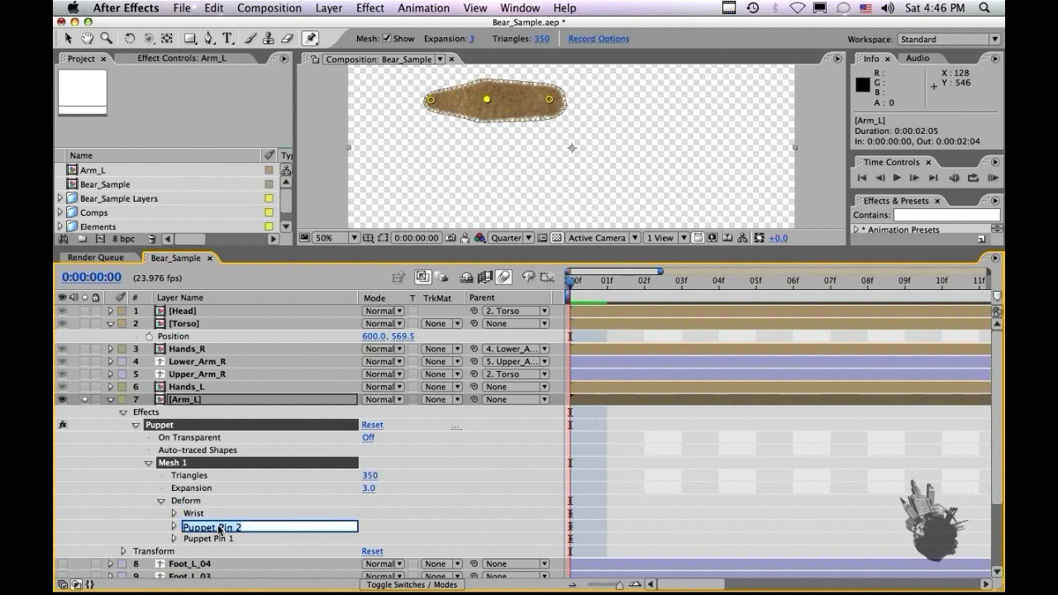
text(Elbow)
key(Return)
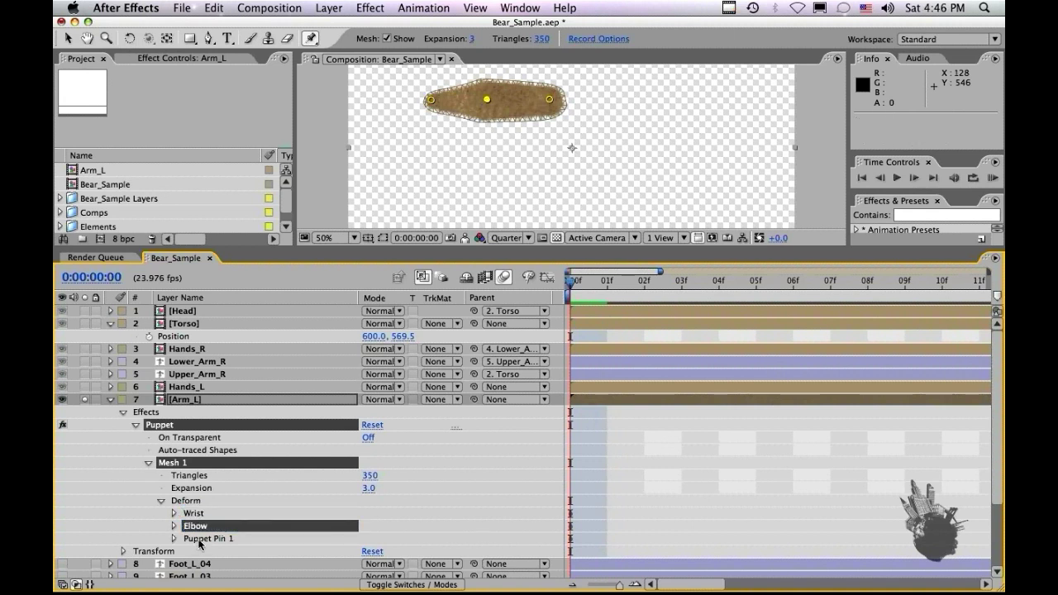
click(198, 540)
key(Return)
text(S)
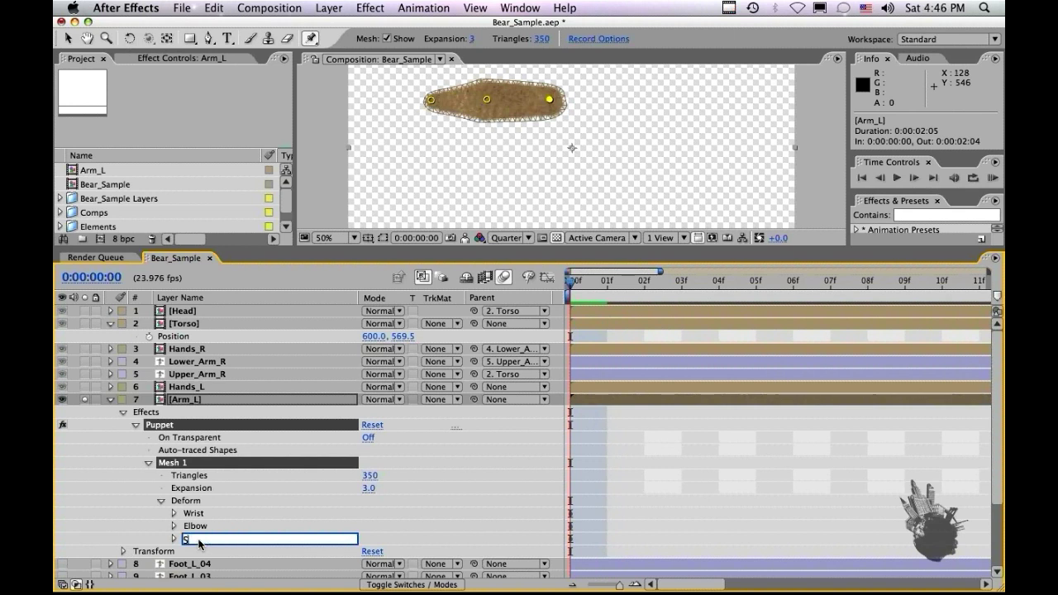
text(houlder)
key(Return)
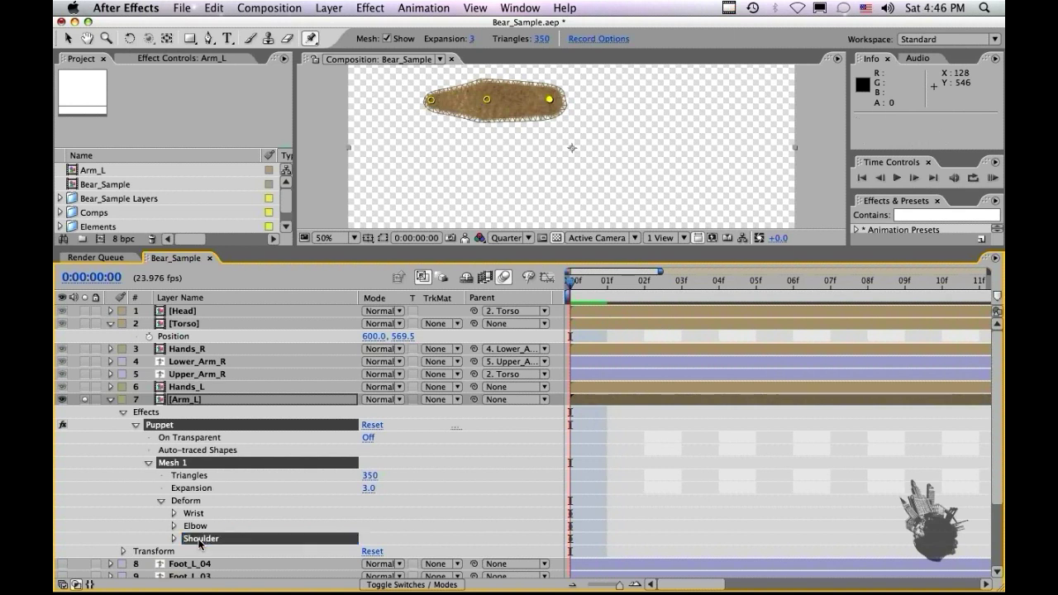
Show the three pins' Position keyframes and convert them to hold keyframes
click(173, 513)
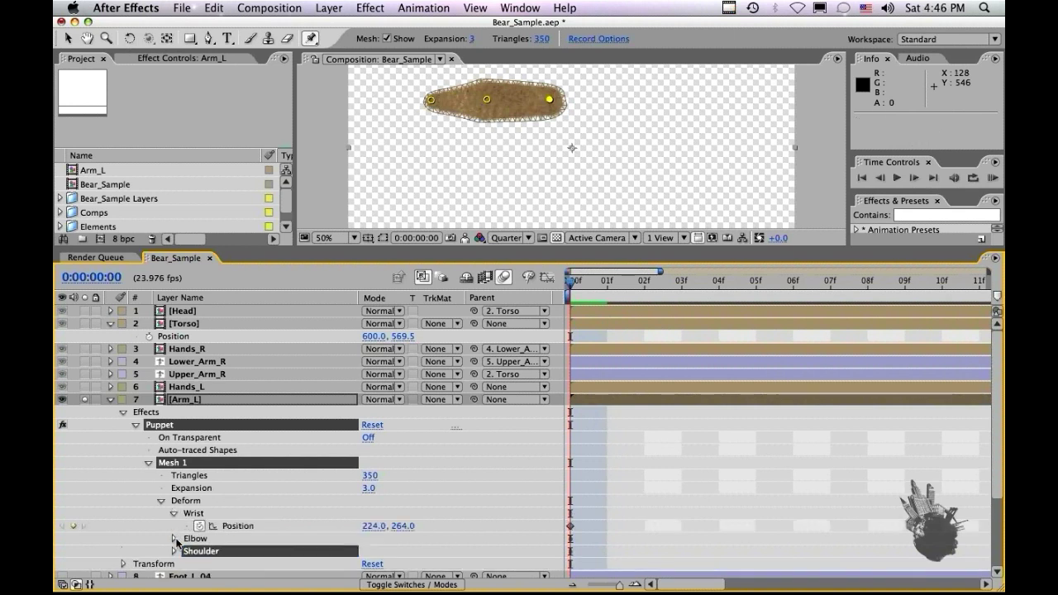
click(174, 538)
click(173, 563)
scroll(514, 488, down, 5)
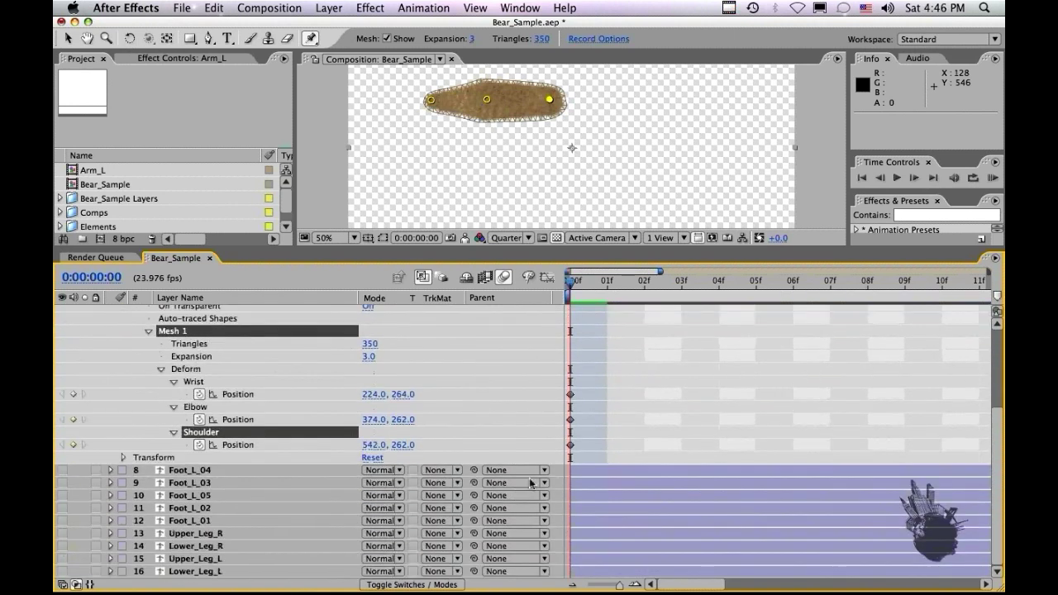
drag(585, 389, 545, 448)
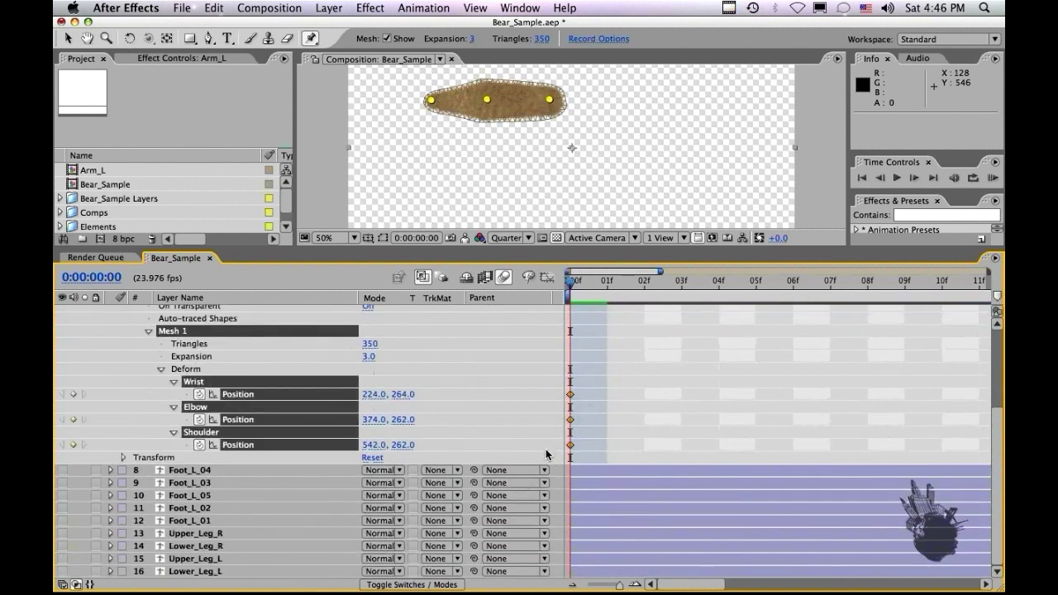
key(super+alt+h)
click(602, 363)
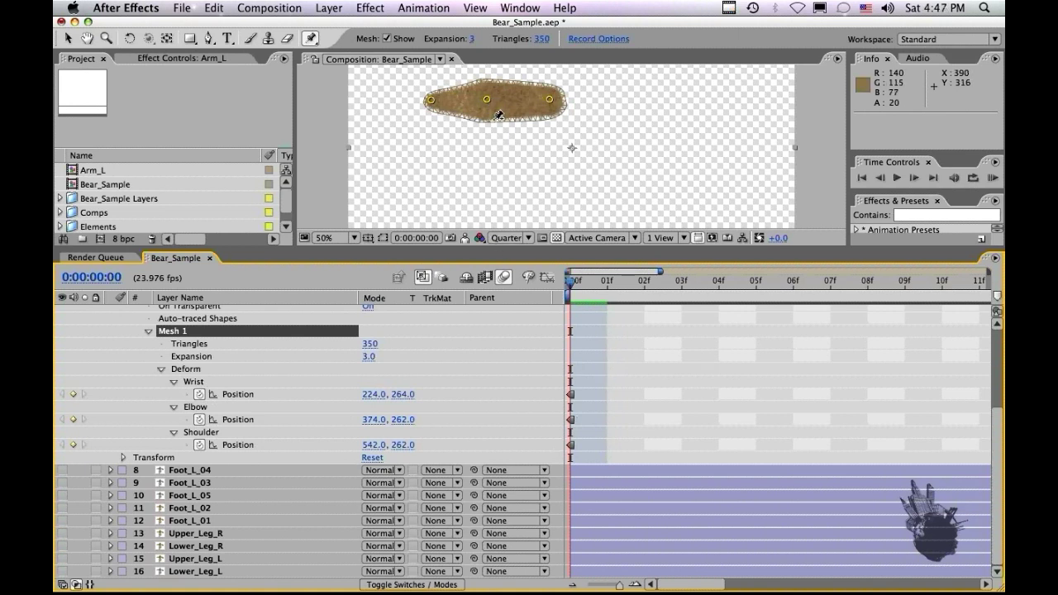
key(v)
drag(487, 99, 487, 147)
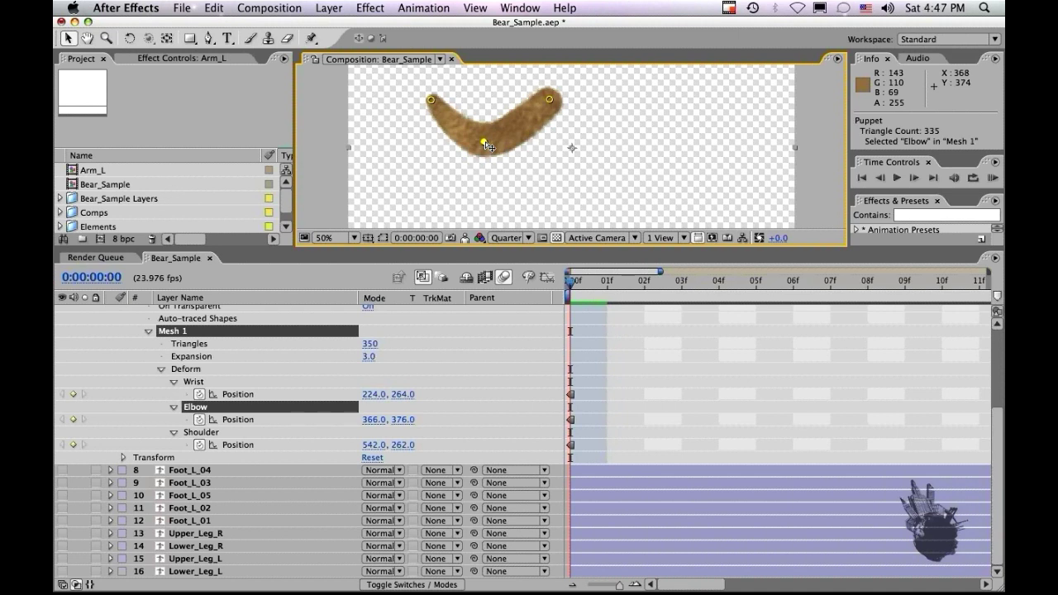
key(super+z)
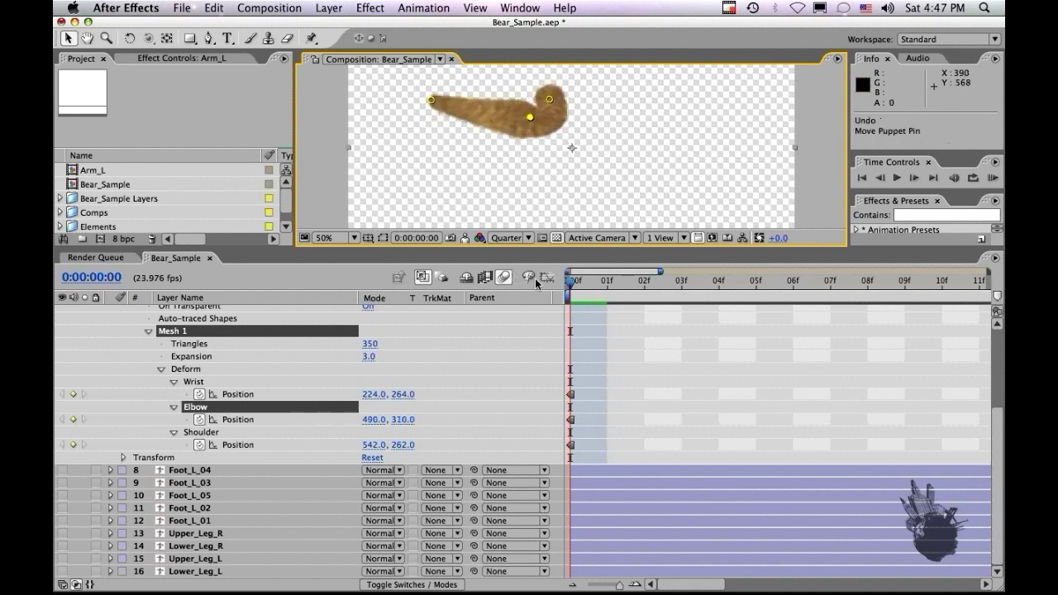
key(super+z)
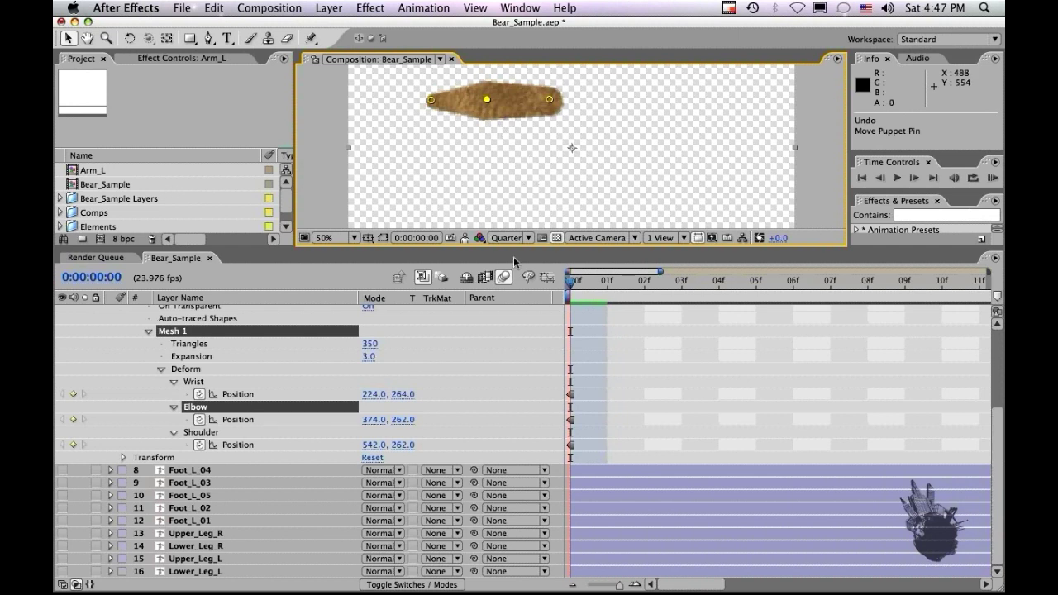
Add a new null object layer to the composition
click(329, 8)
mouse_move(336, 27)
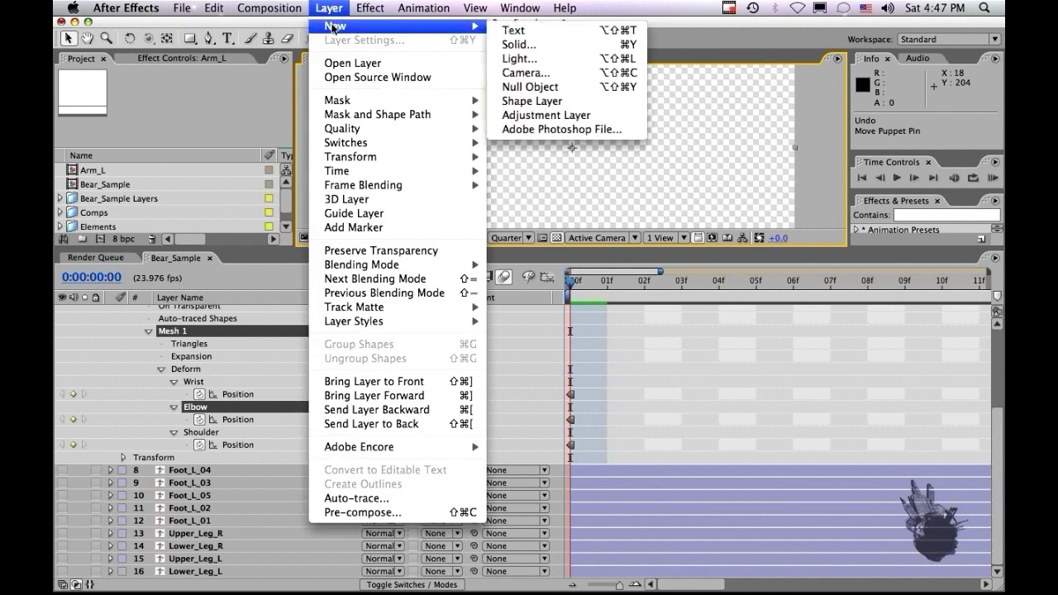
click(541, 88)
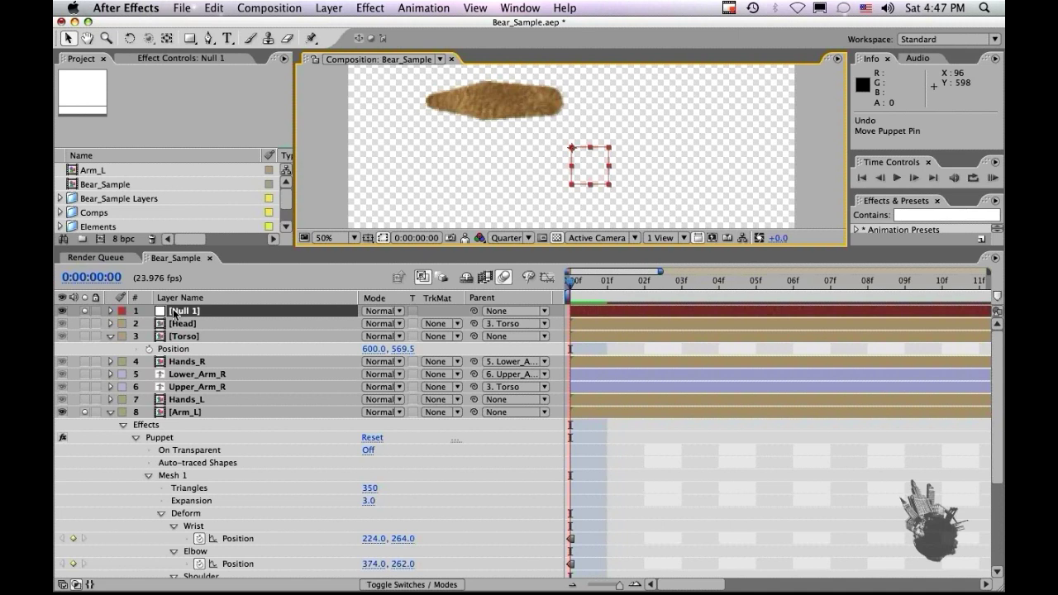
Create a 20×20 red solid layer
click(335, 8)
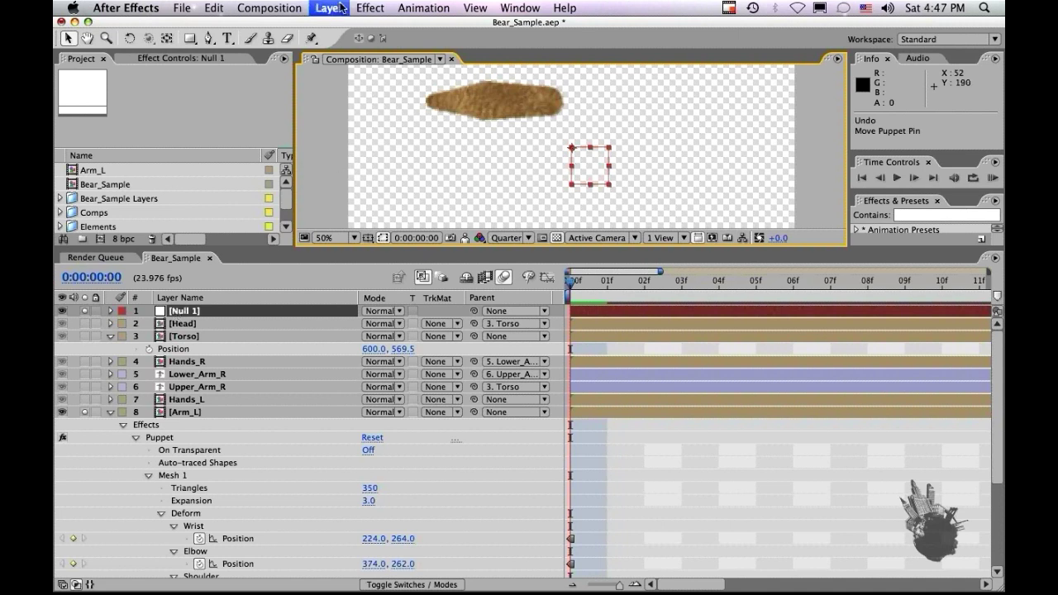
mouse_move(342, 28)
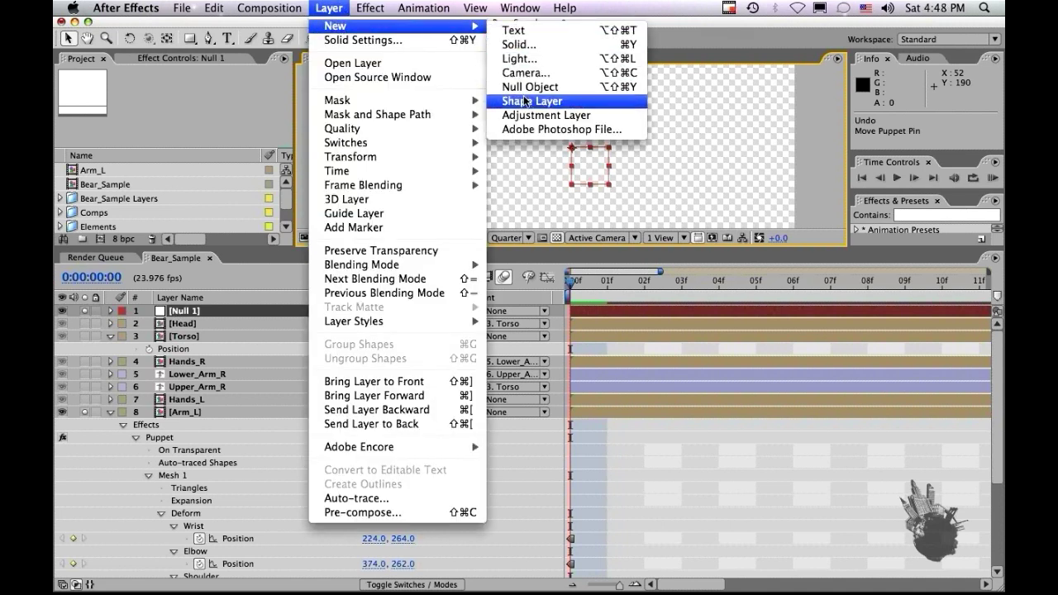
key(Escape)
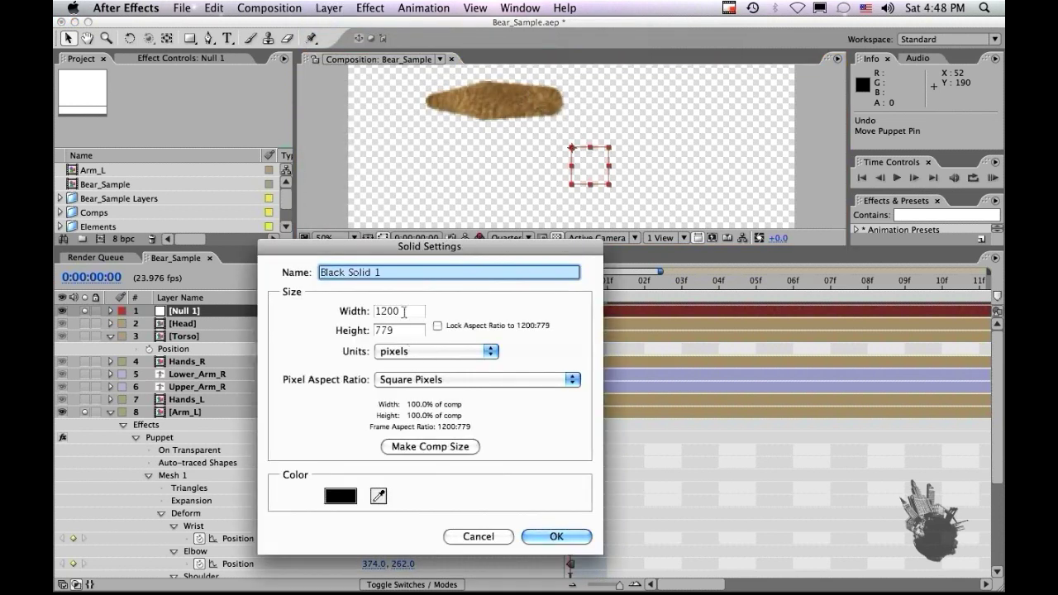
double_click(392, 311)
text(20)
key(Tab)
text(20)
click(338, 496)
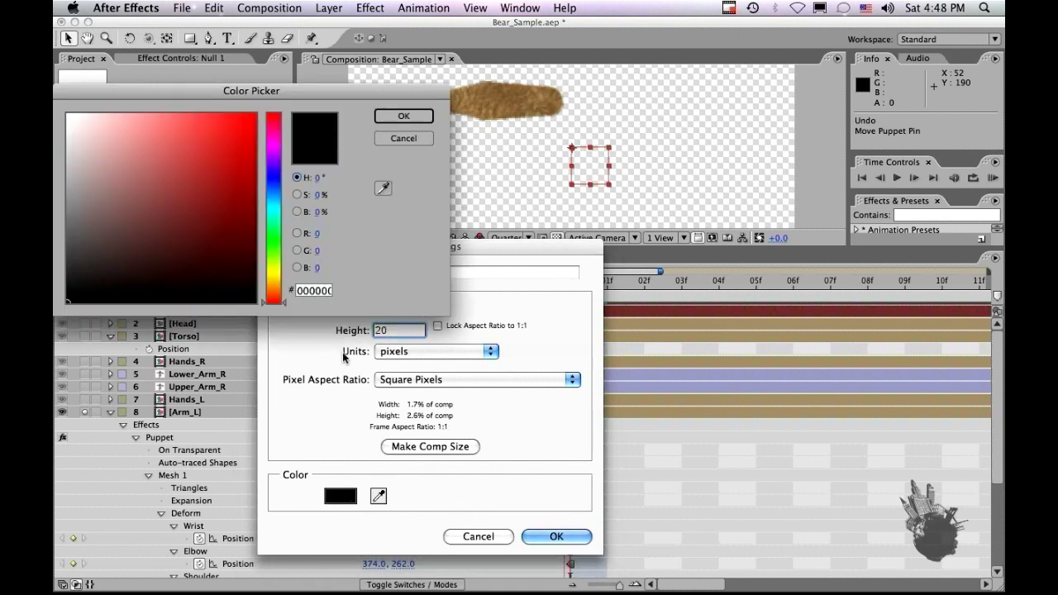
click(403, 116)
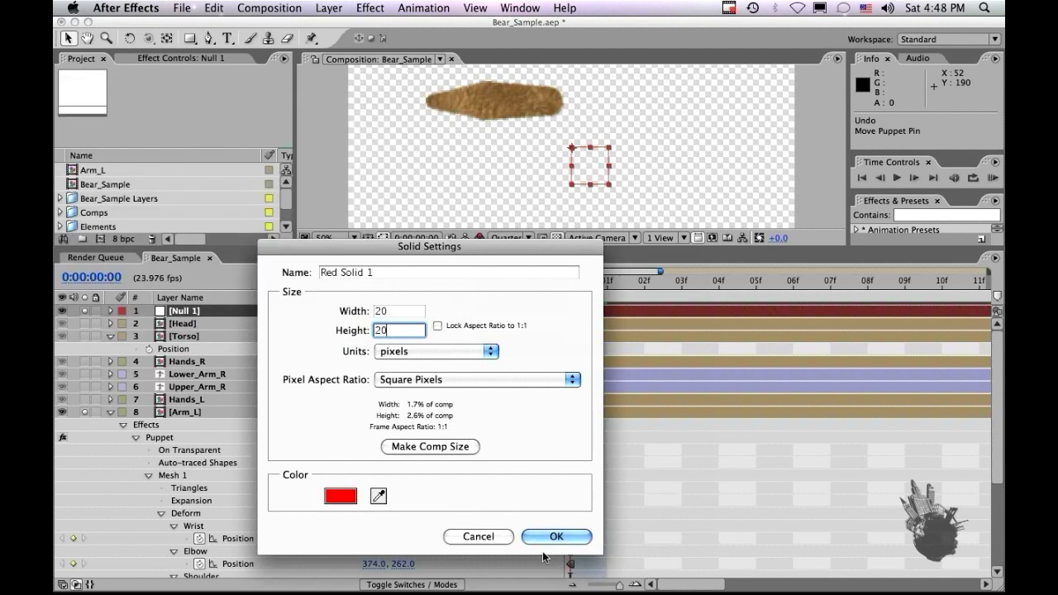
click(578, 536)
Nudge Red Solid 1 with Shift+arrow keys onto the right end of the arm
click(662, 485)
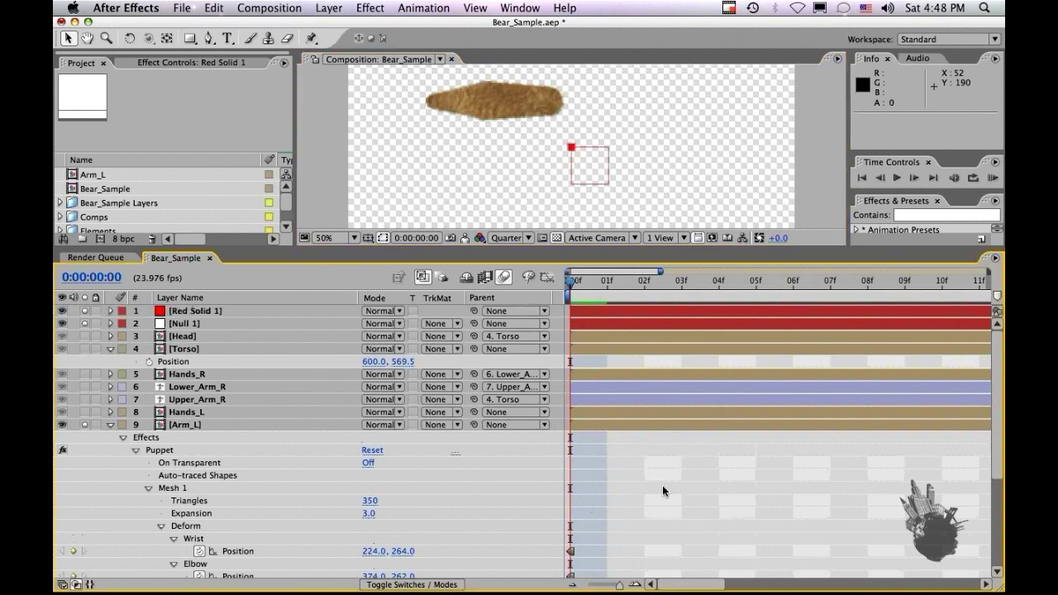
click(196, 311)
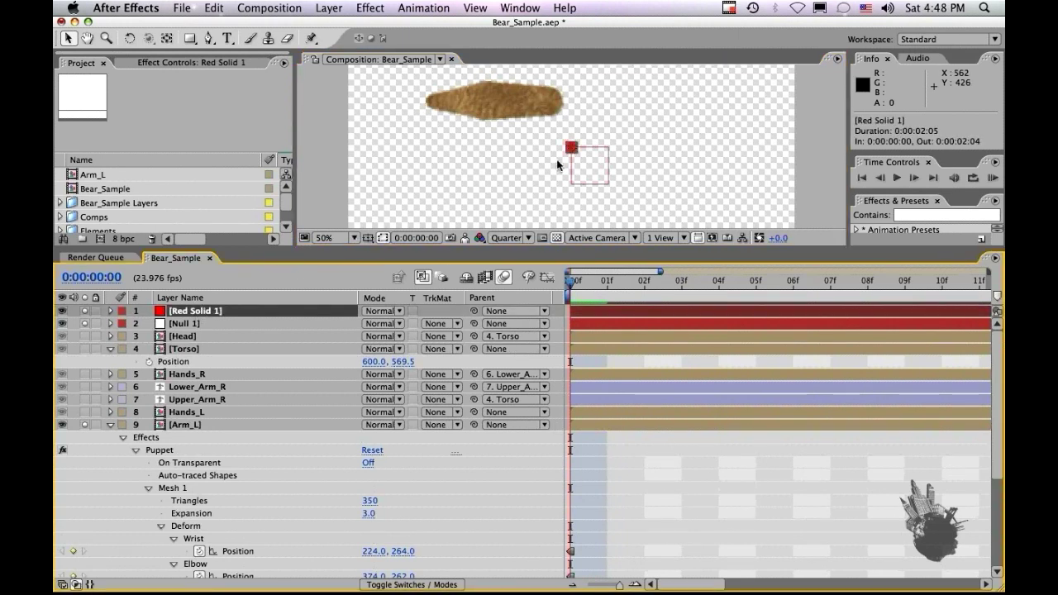
key(shift+Left)
key(shift+Up)
key(shift+Up)
key(shift+Left)
key(shift+Left)
key(shift+Up)
key(shift+Up)
key(shift+Up)
key(shift+Up)
key(shift+Left)
key(shift+Left)
key(shift+Up)
key(shift+Up)
key(shift+Up)
key(shift+Up)
key(shift+Up)
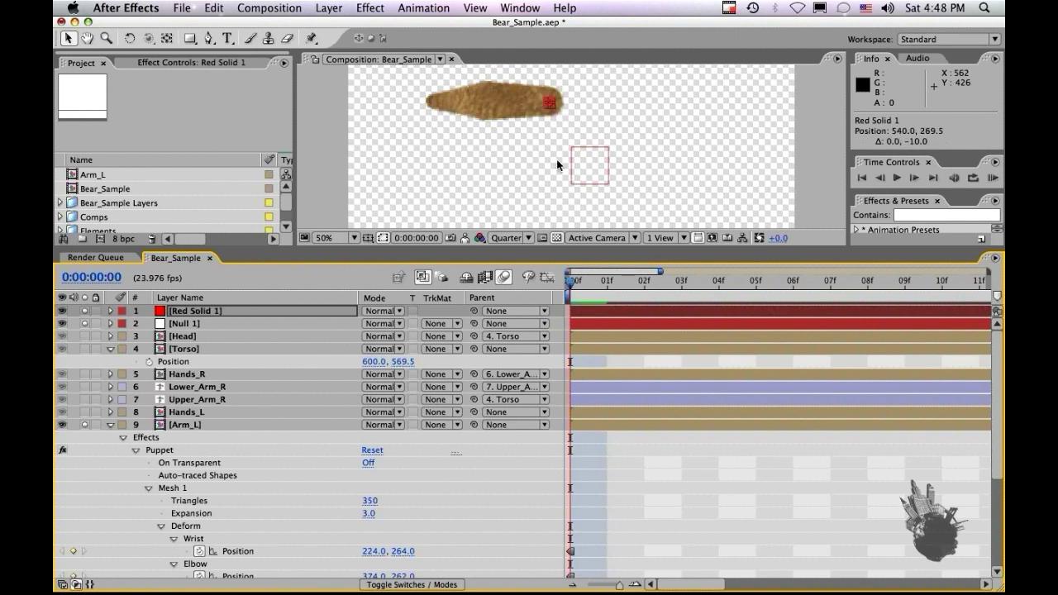
Make Red Solid 1 a guide layer, then delete it
right_click(180, 315)
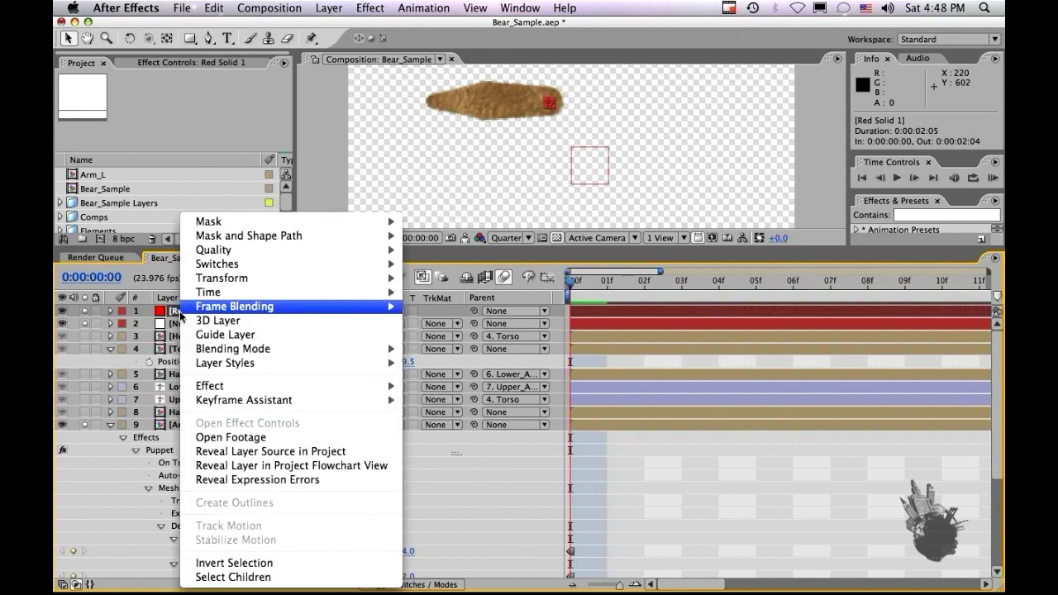
click(217, 334)
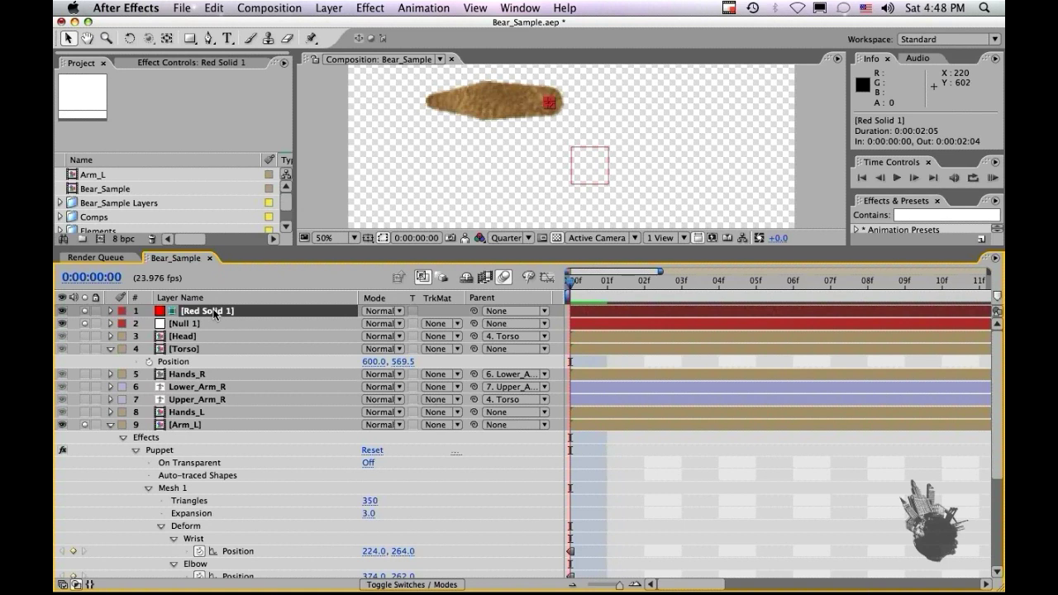
key(Delete)
Nudge Null 1 up 10 pixels and rename it Shoulder
click(198, 311)
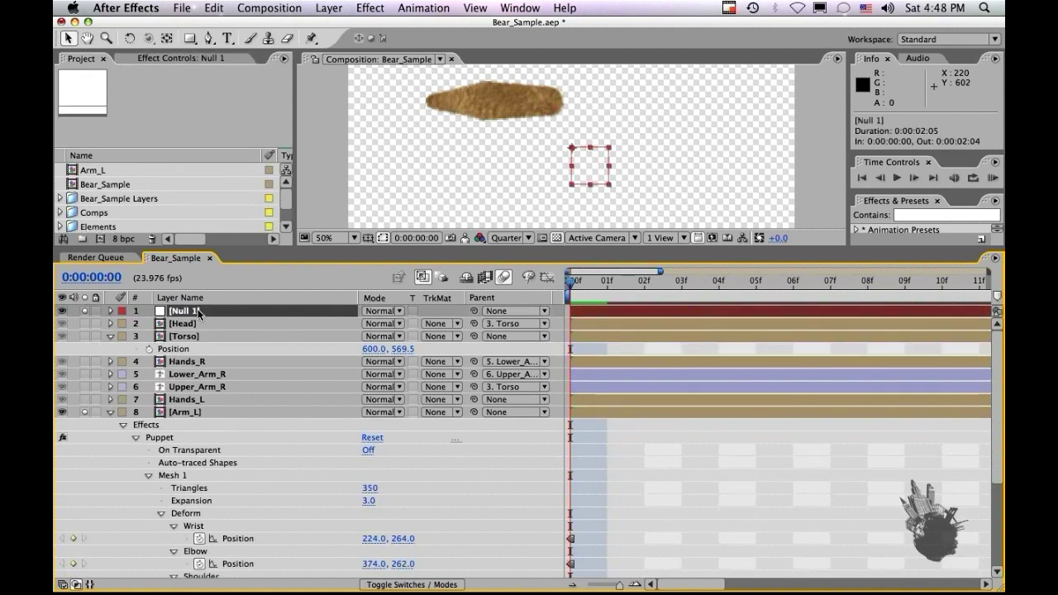
key(shift+Up)
key(shift+Up)
key(shift+Up)
key(shift+Up)
key(shift+Up)
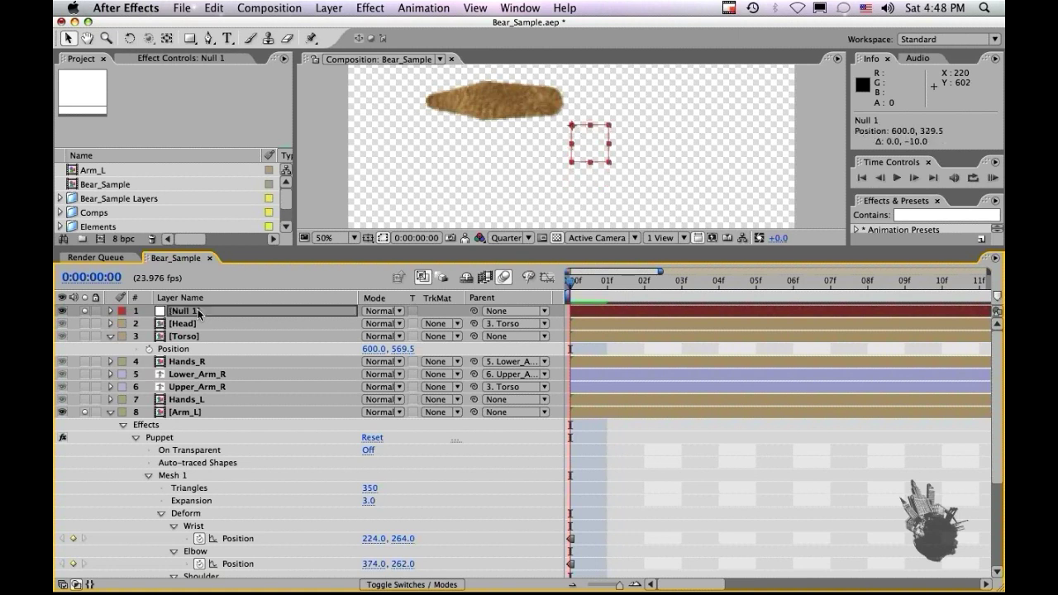
key(Return)
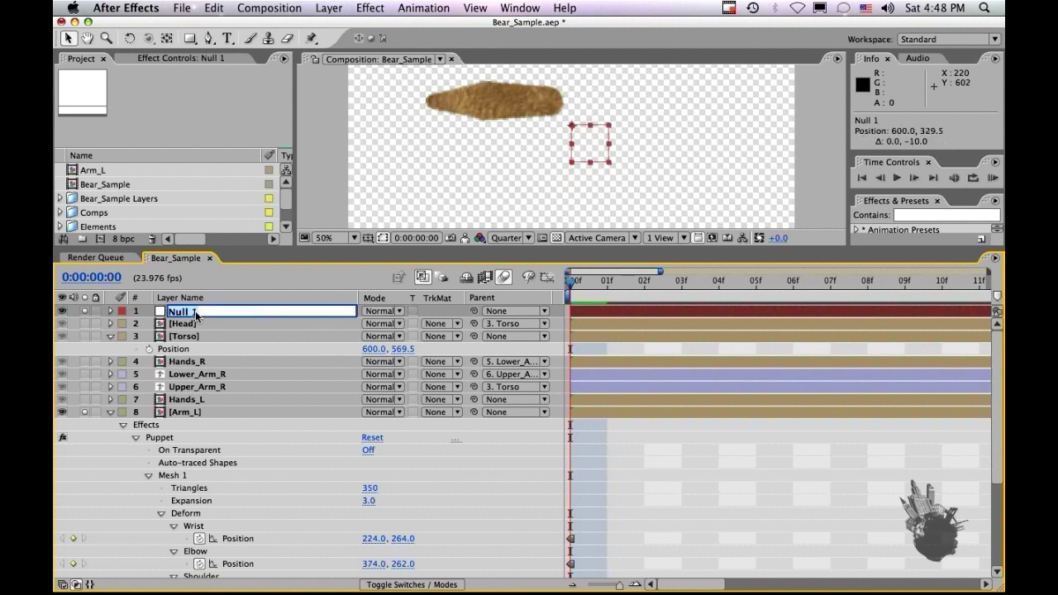
text(Shoulder)
key(Return)
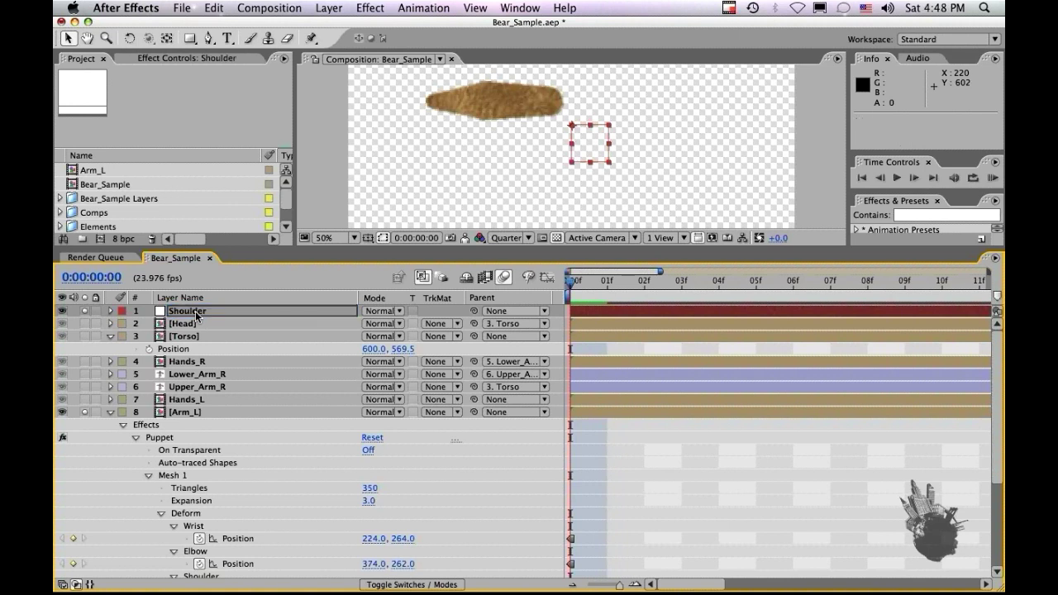
Duplicate Shoulder twice, naming the copies Elbow and Hand, and select all three nulls
key(ctrl+d)
key(Return)
text(Elb)
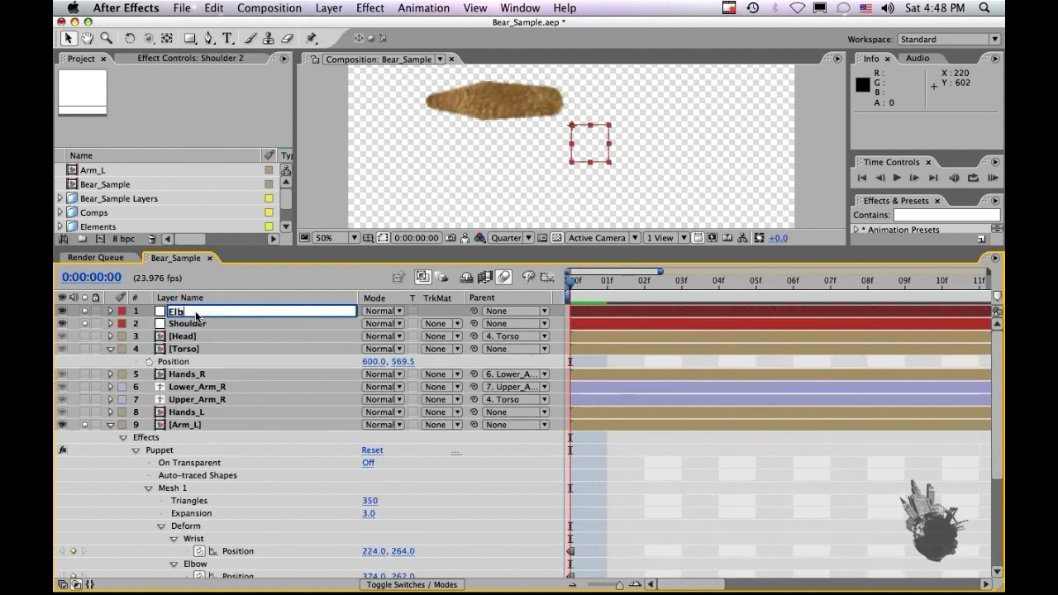
text(ow)
key(Return)
key(ctrl+d)
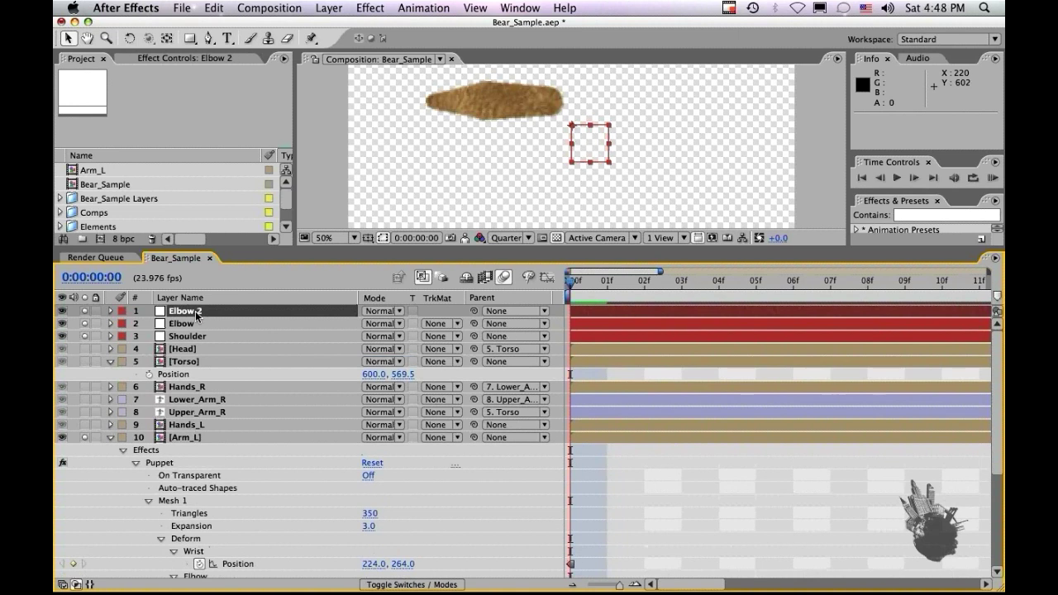
key(Return)
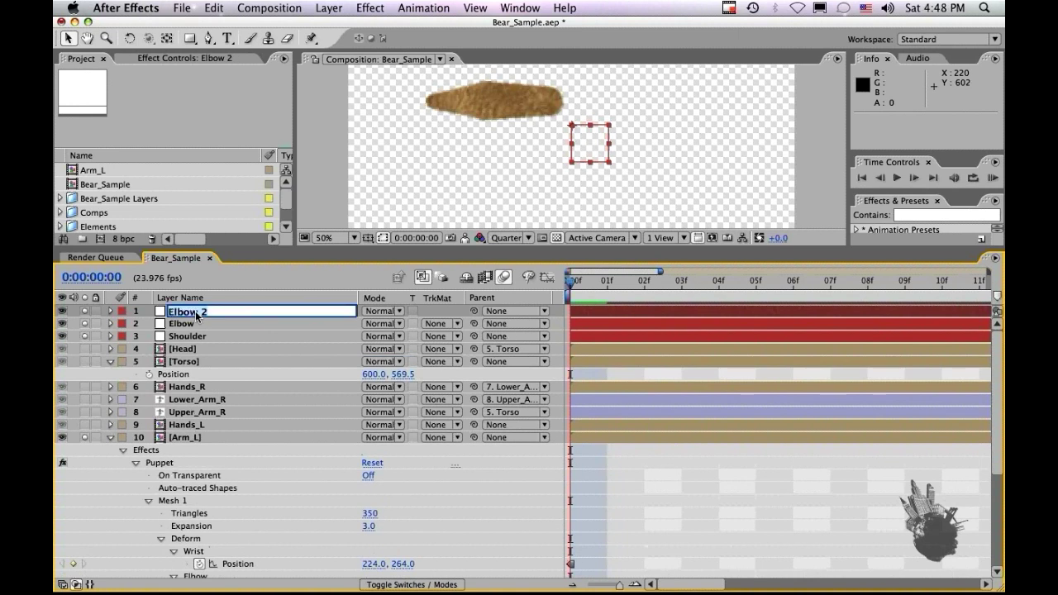
text(Hand)
key(Return)
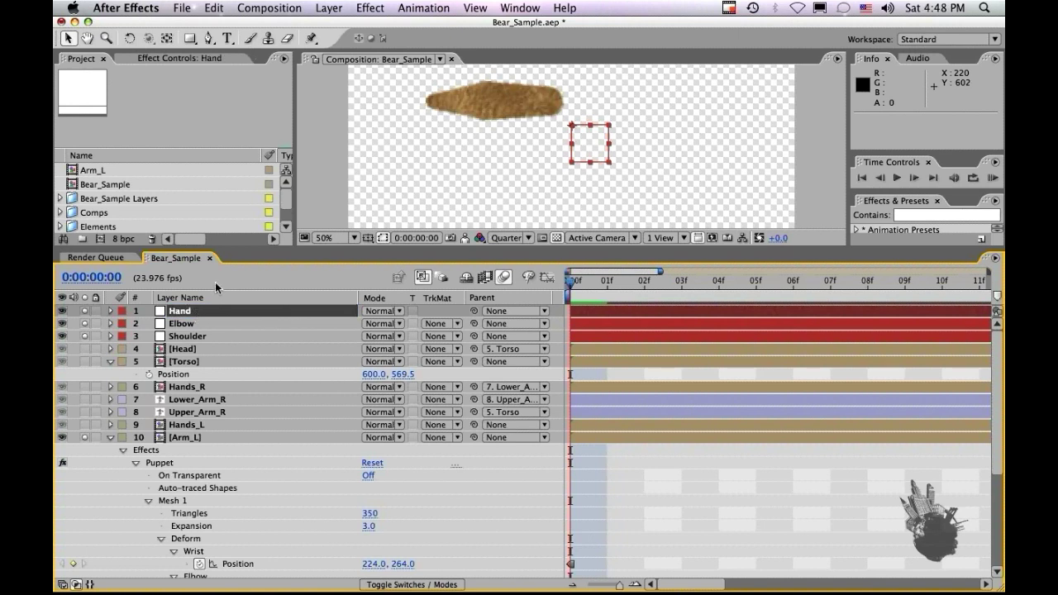
shift+click(196, 341)
Set frame-0 keyframes on all five transform properties of Hand, Elbow and Shoulder
key(p)
key(shift+a)
key(shift+s)
key(shift+r)
key(shift+t)
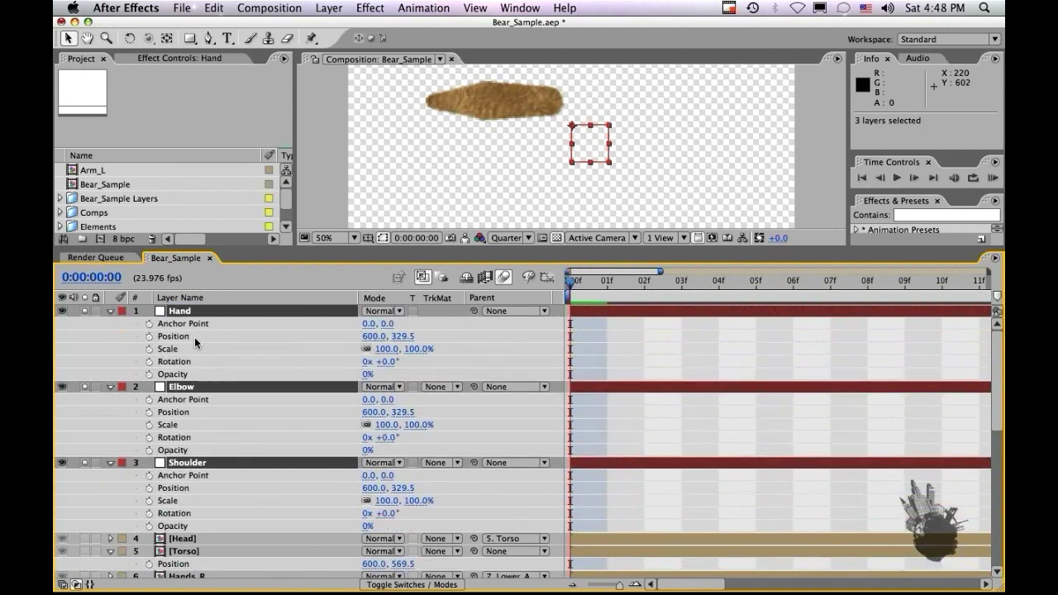
drag(152, 320, 149, 529)
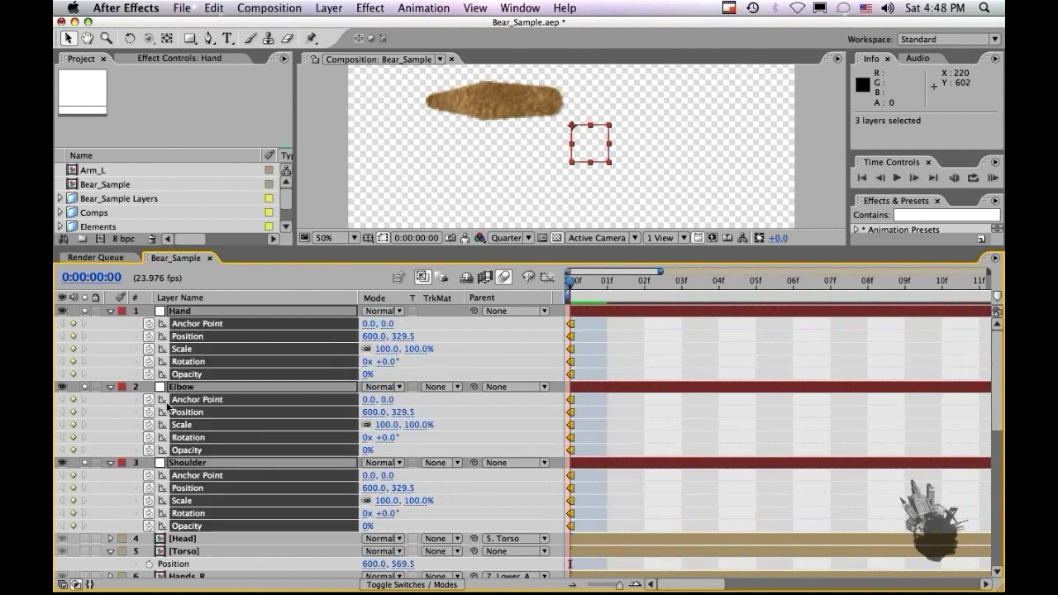
key(u)
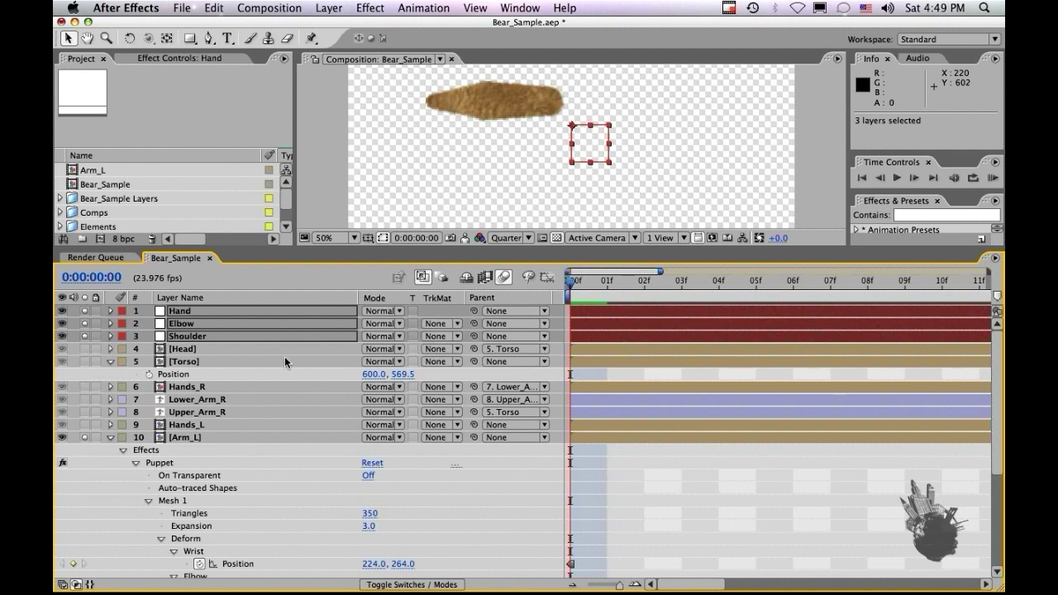
key(p)
Move Arm_L directly below Shoulder and reveal its Wrist pin position
click(562, 491)
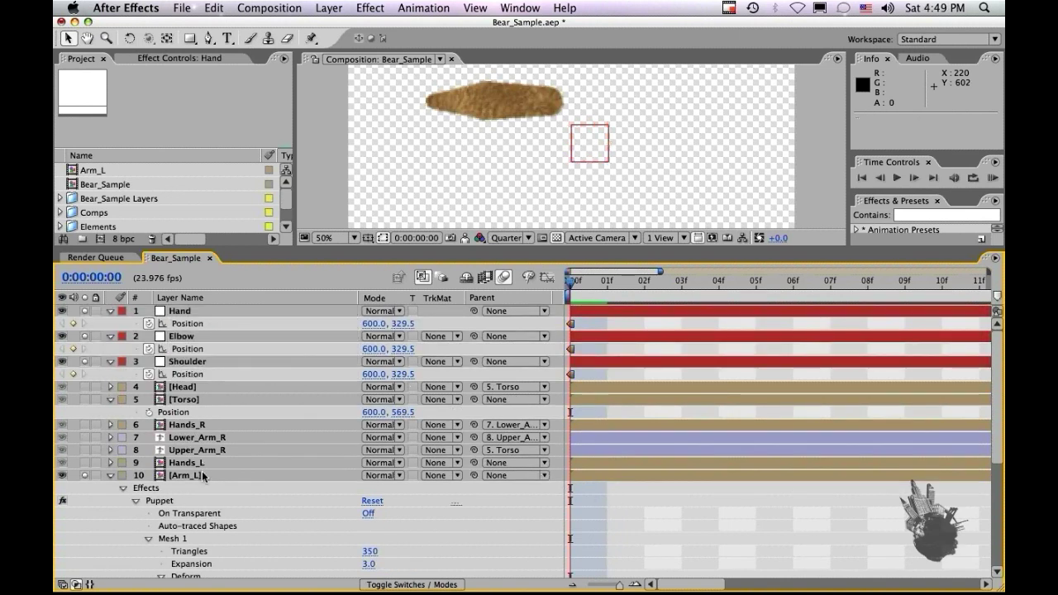
drag(203, 475, 201, 382)
click(230, 513)
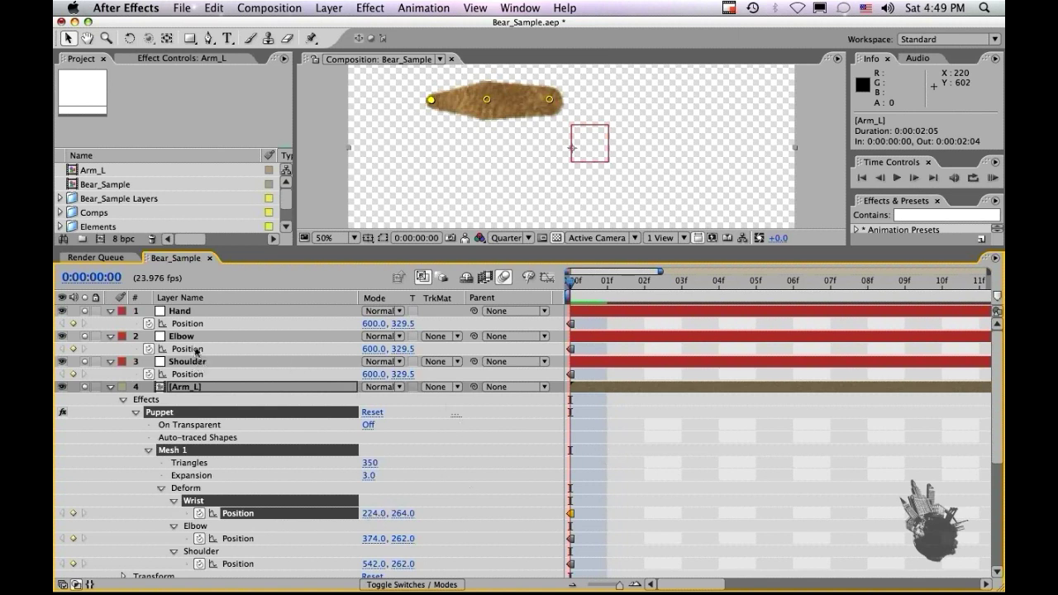
Set the Hand null's position to 224, 264 on the Wrist pin
click(190, 311)
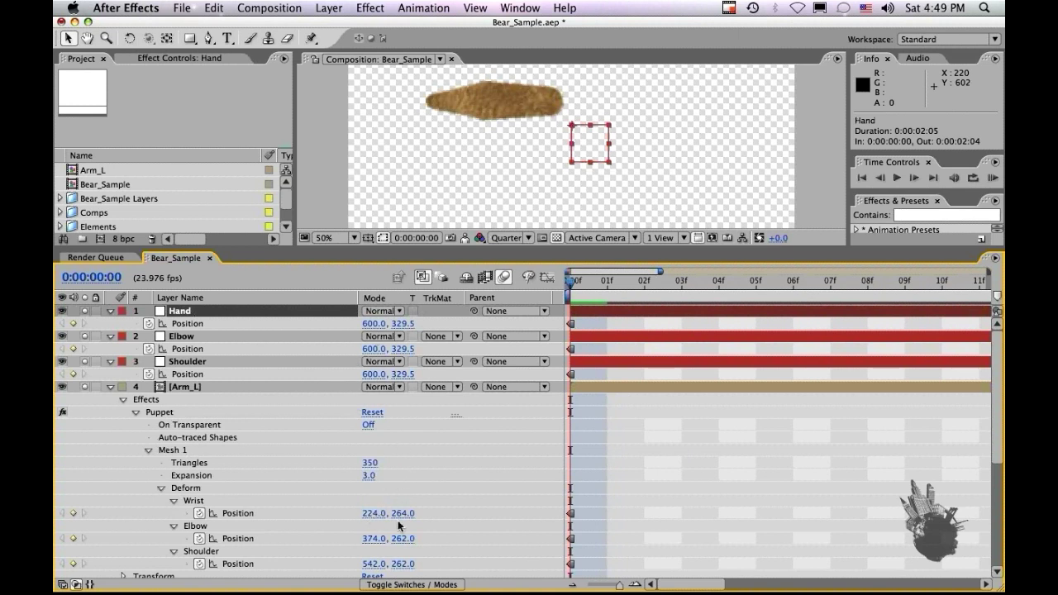
click(374, 324)
text(224)
key(Tab)
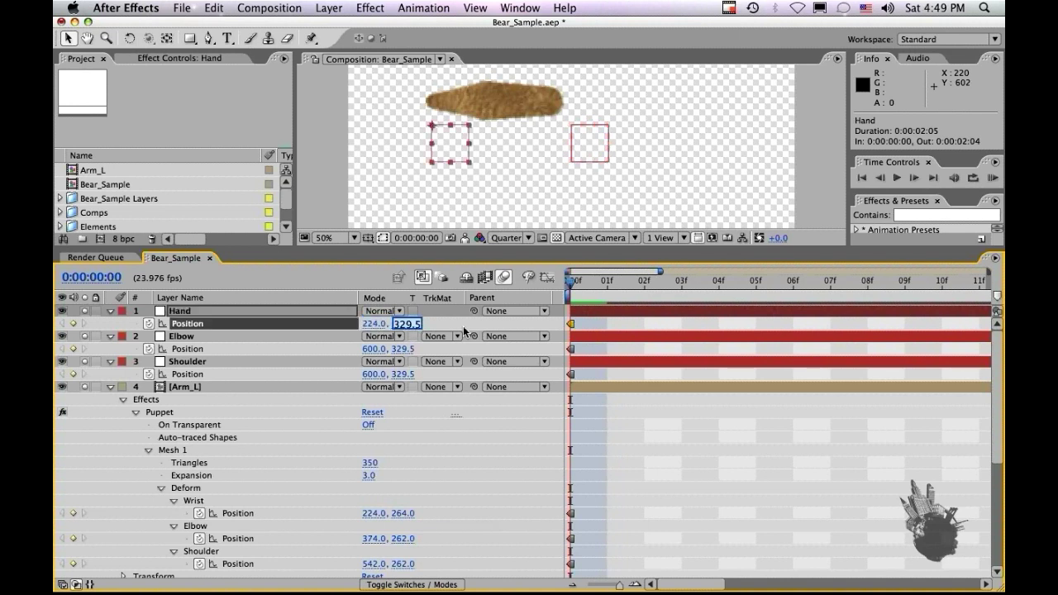
text(264)
key(Return)
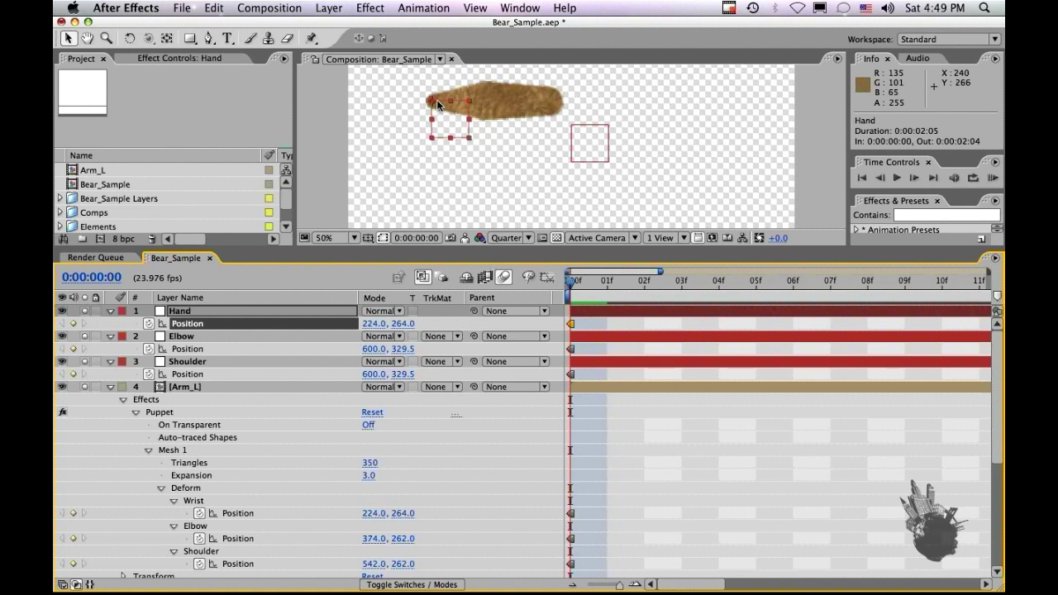
Set the Elbow null's position to 374, 262
click(373, 349)
text(374)
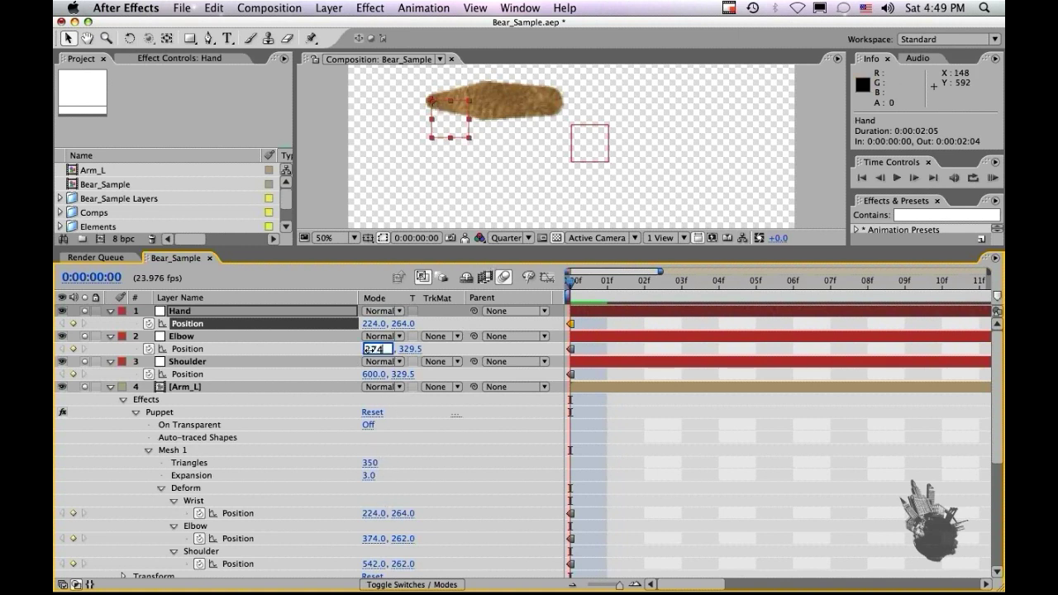
key(Tab)
text(262)
key(Return)
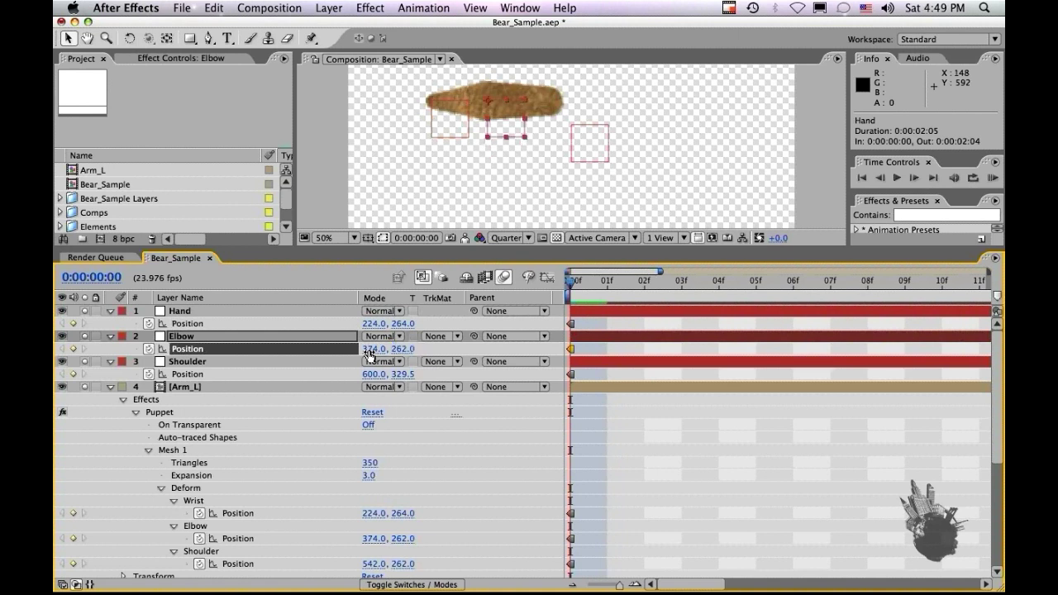
Set the Shoulder null's position to 542, 262
click(374, 374)
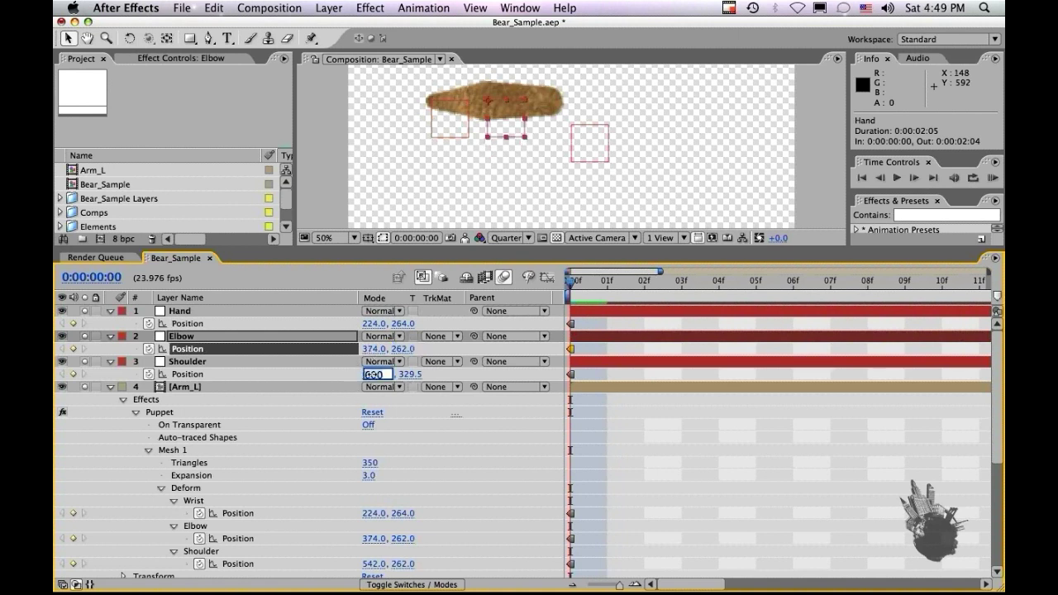
text(542)
key(Tab)
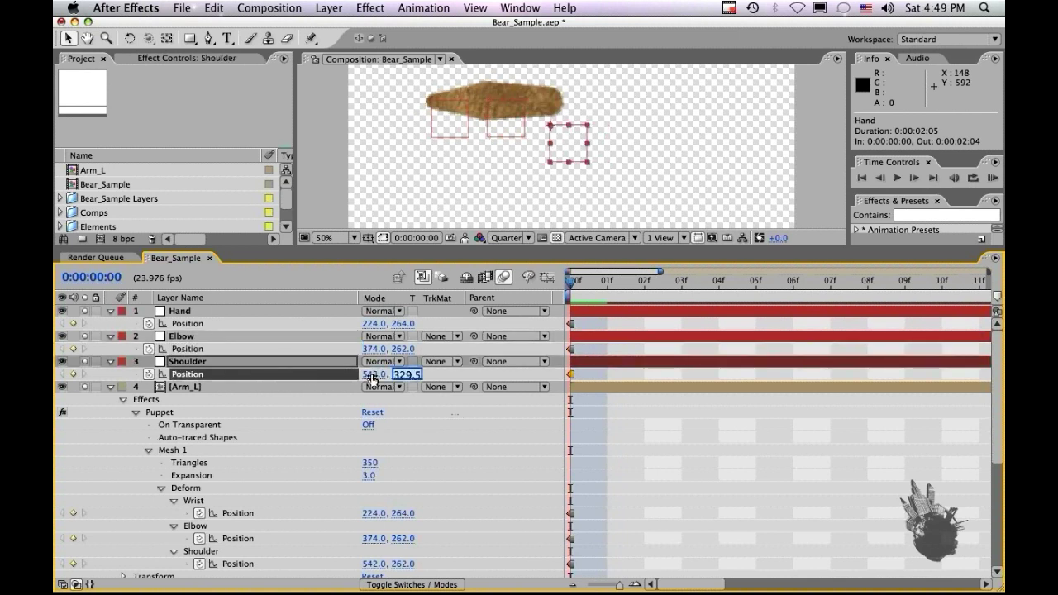
text(262)
key(Return)
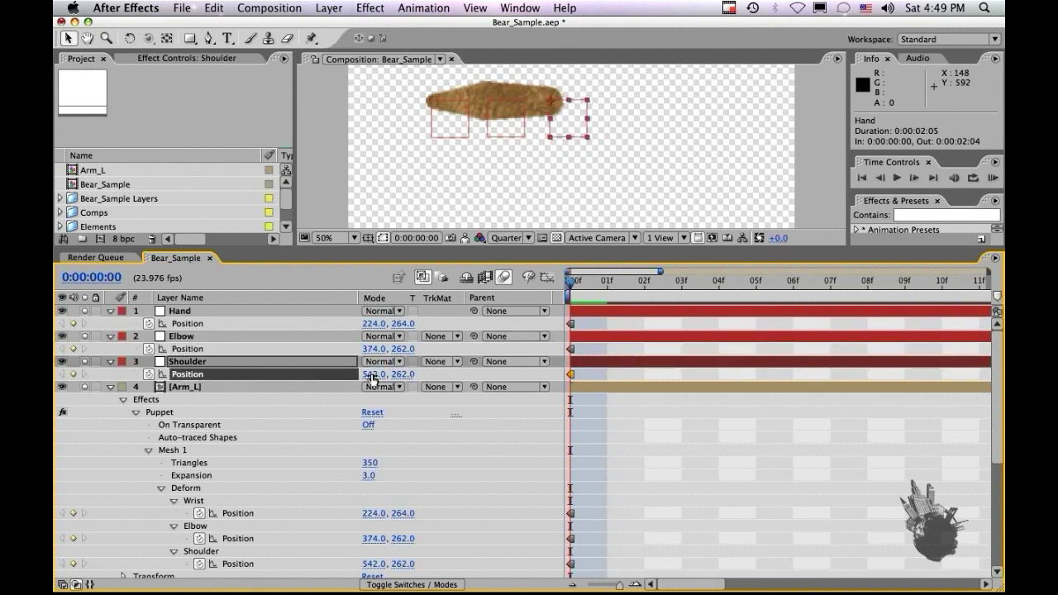